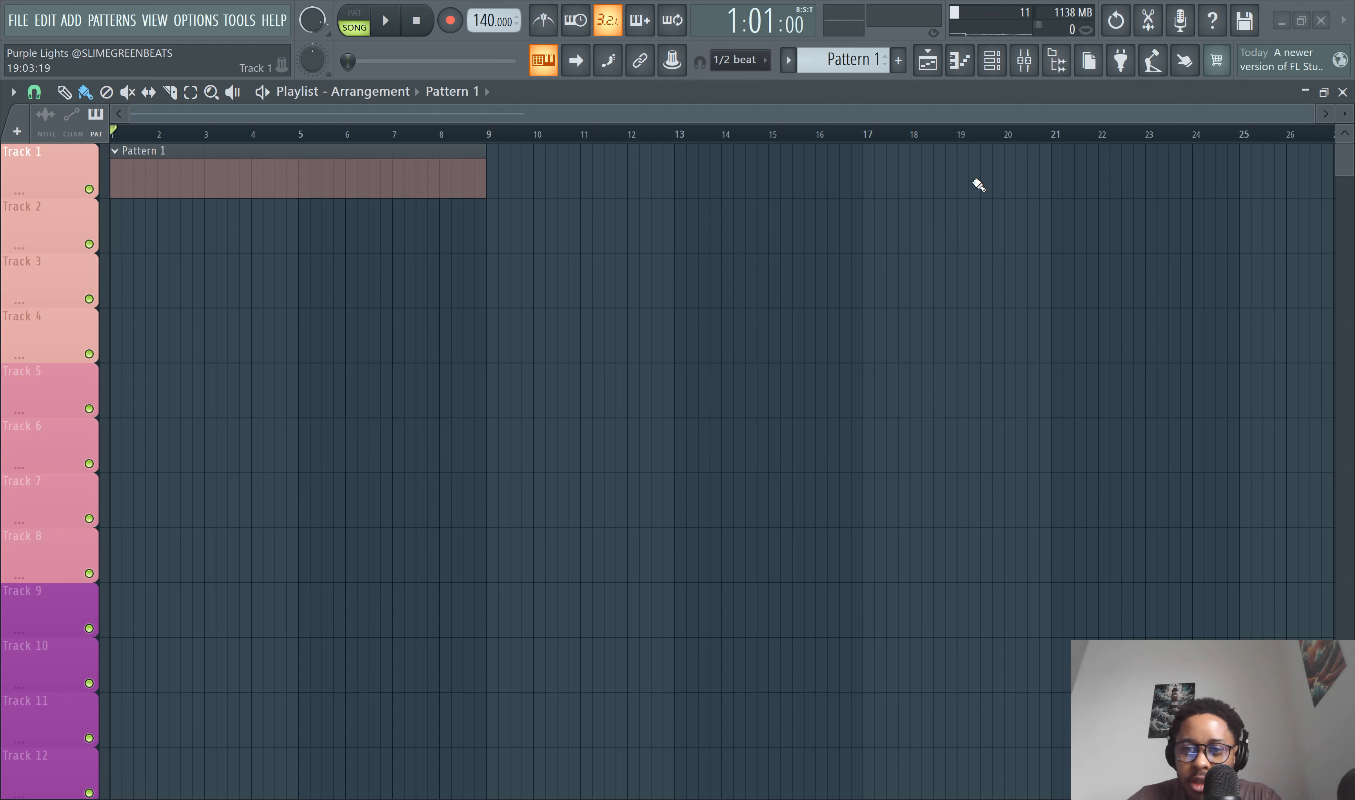
- Show the channel rack and audition the ElectraX sound by repeatedly playing the C5 note
left_click(993, 61)
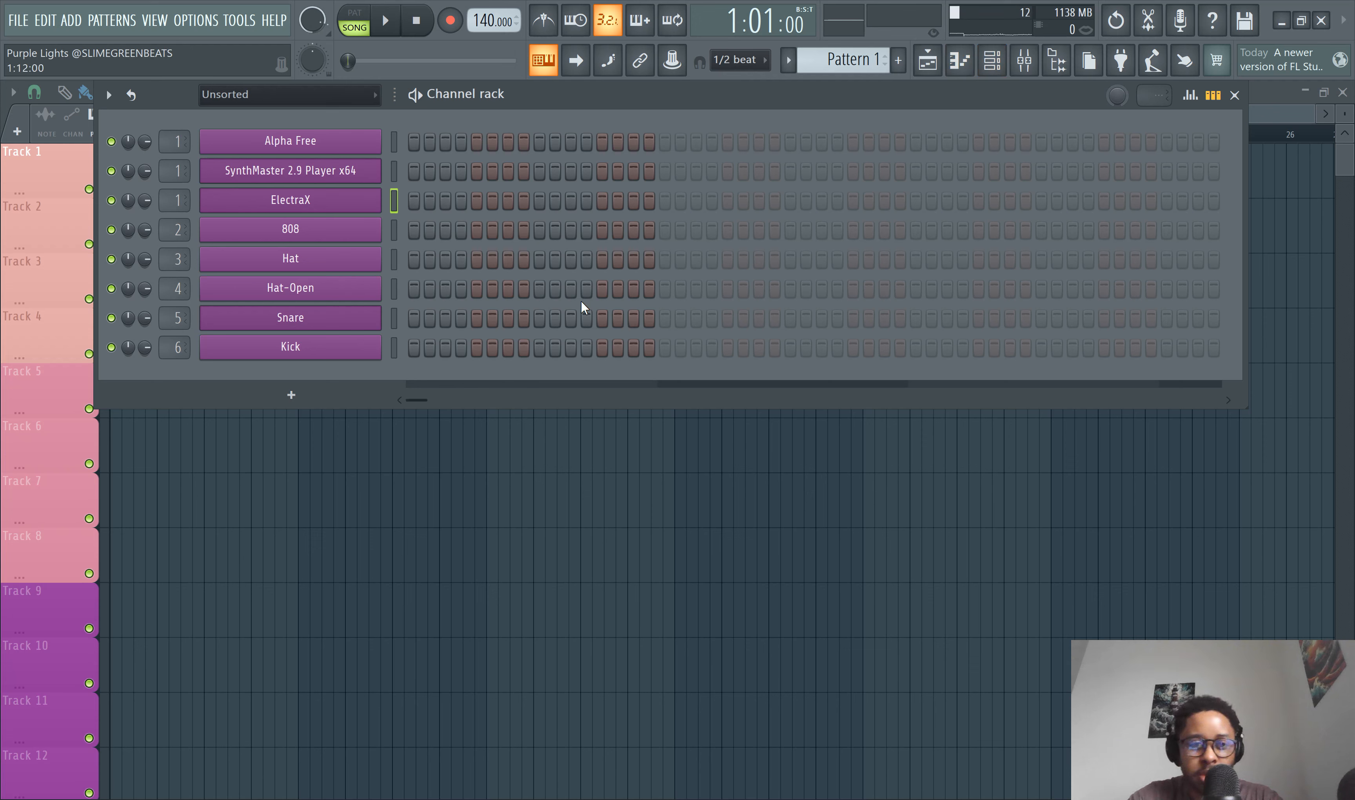
key("z")
key("z")
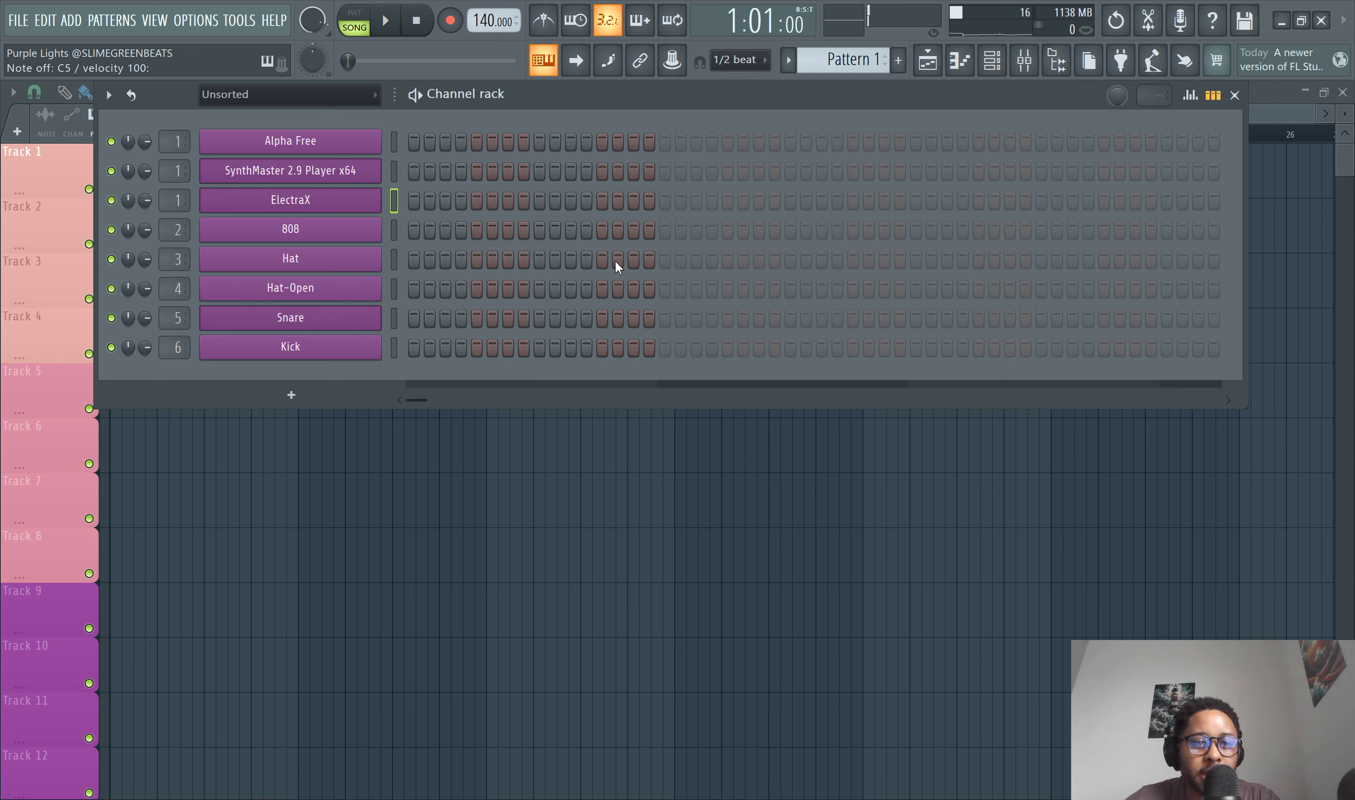
key("z")
key("z")
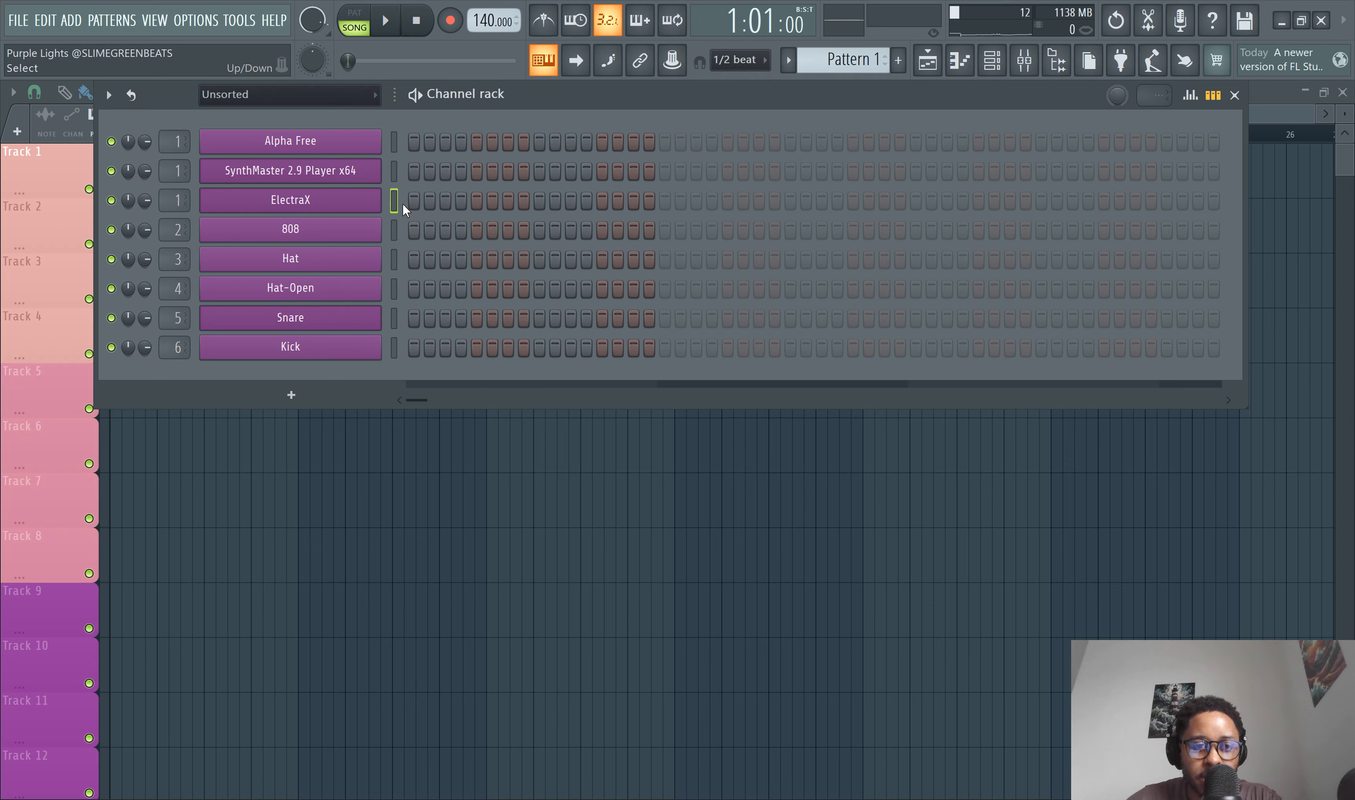
- Draw a single C5 note spanning bars 1 to 4 in ElectraX's piano roll
left_click(976, 74)
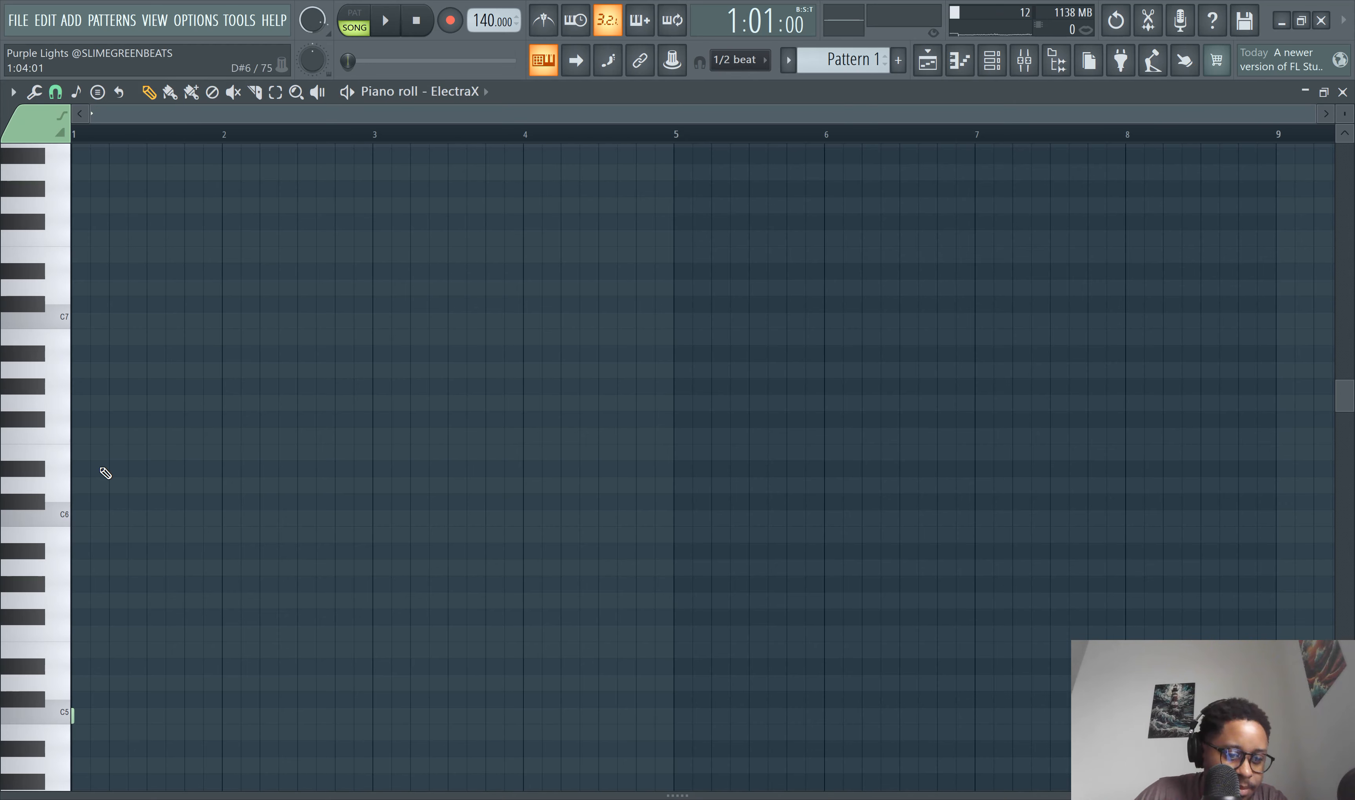
scroll(99, 550, "down", 3)
left_click_drag(75, 619, 683, 672)
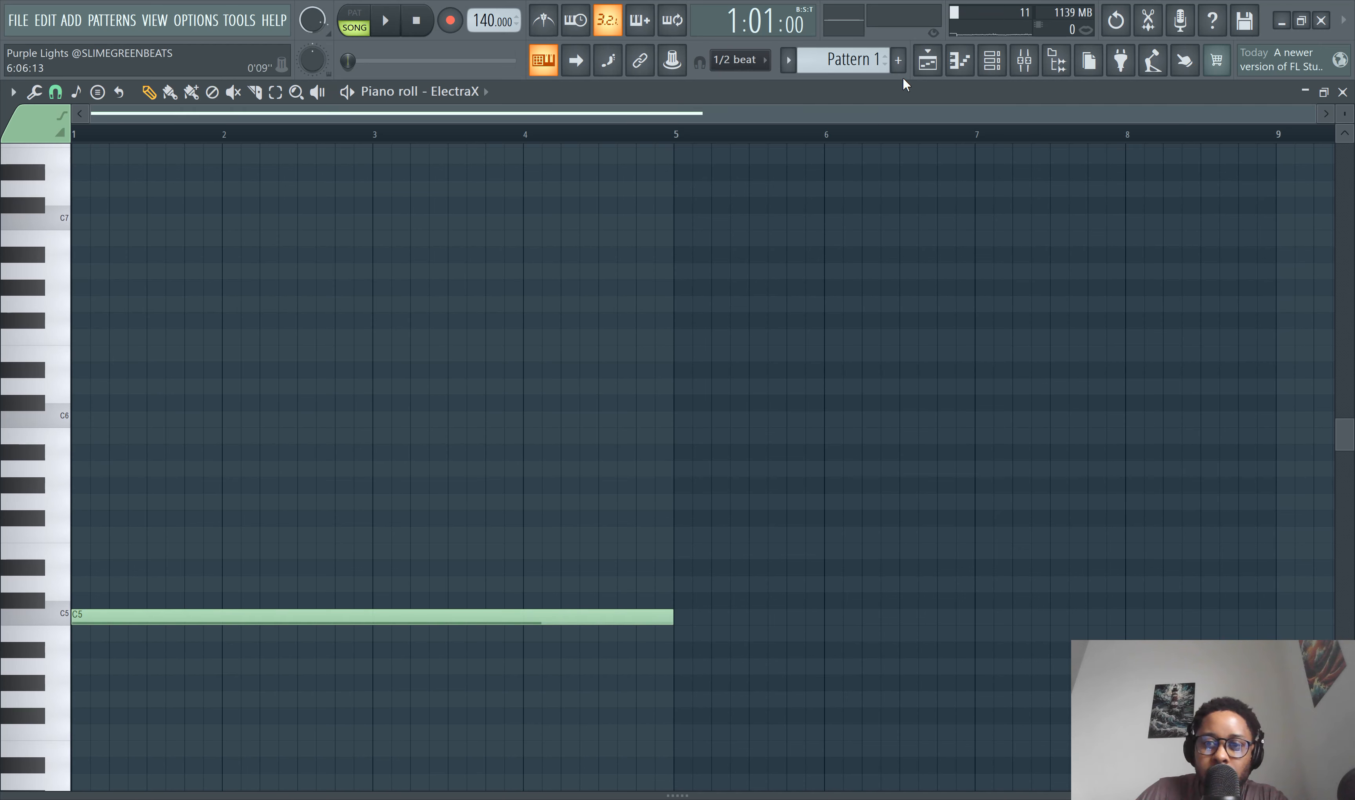
- Shorten the Pattern 1 clip on Track 1 of the playlist to four bars and play the song
left_click(928, 61)
left_click_drag(482, 162, 298, 162)
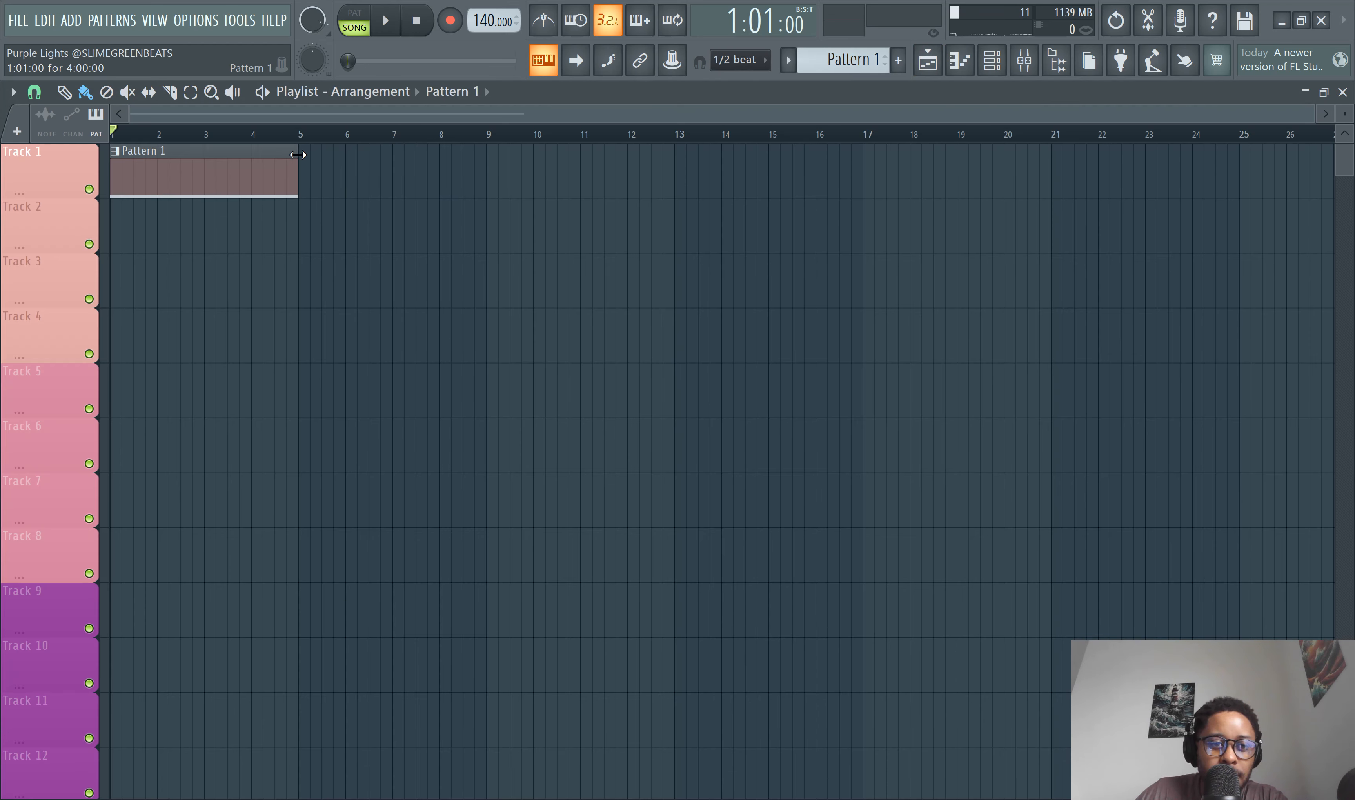
left_click(387, 21)
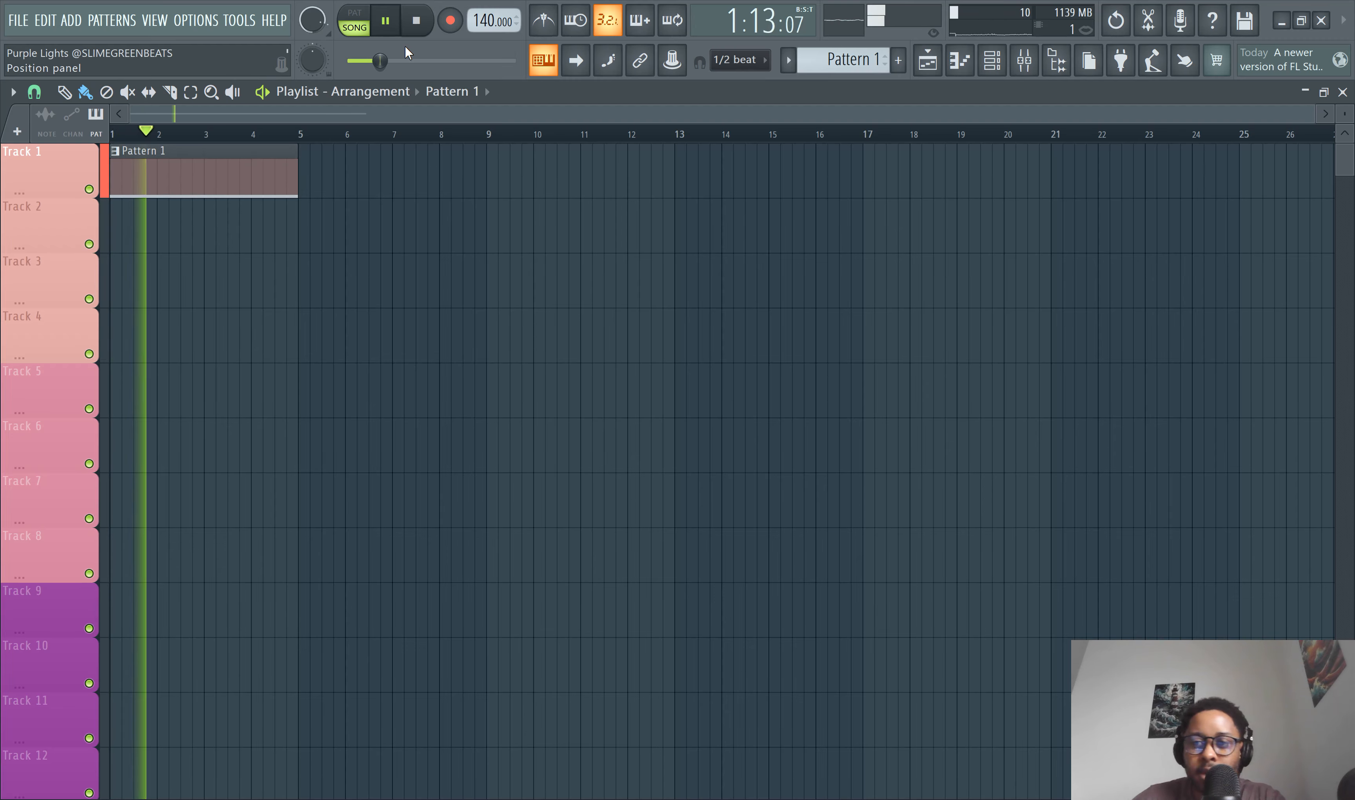
- On the Melody mixer track, move Fruity parametric EQ 2 to slot 1 and Fruity Limiter to slot 10
left_click(1025, 60)
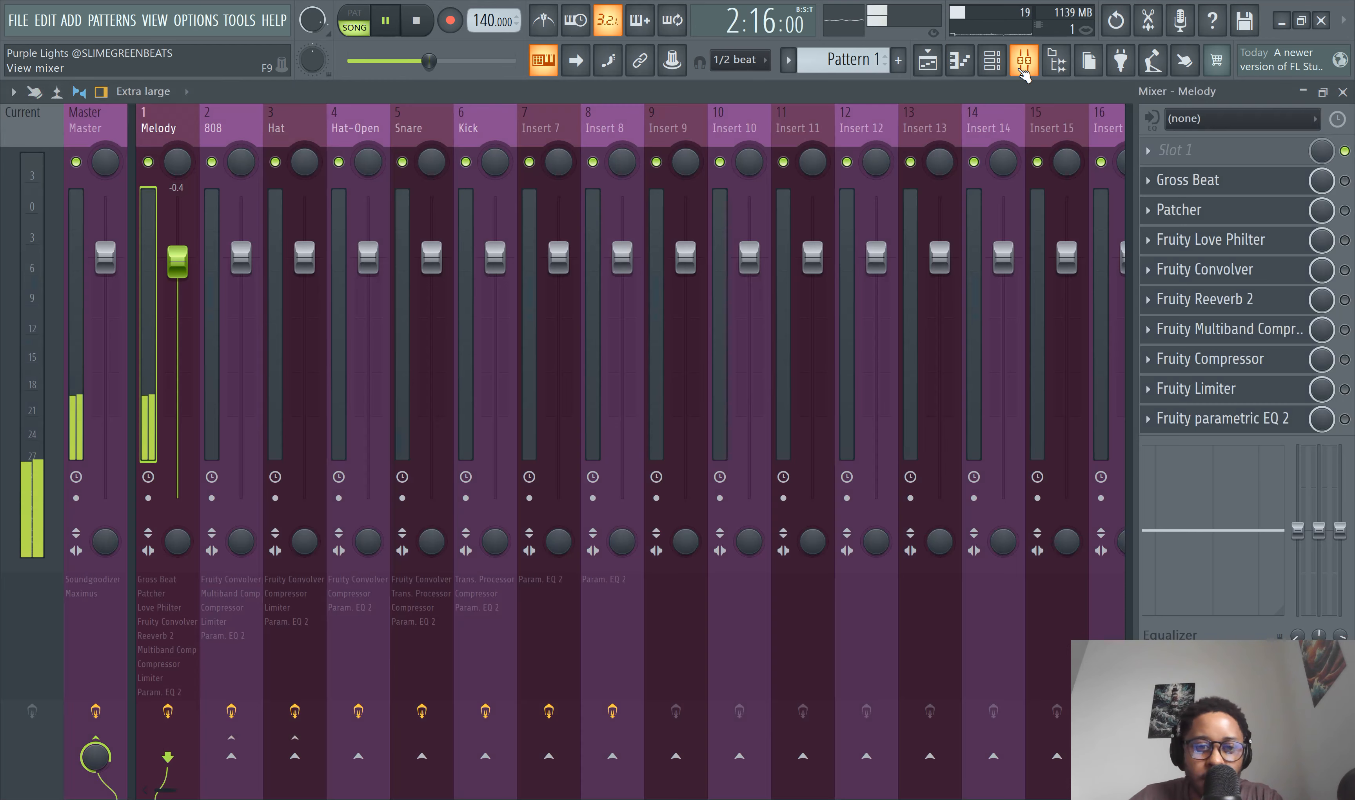
left_click(1023, 60)
left_click(991, 60)
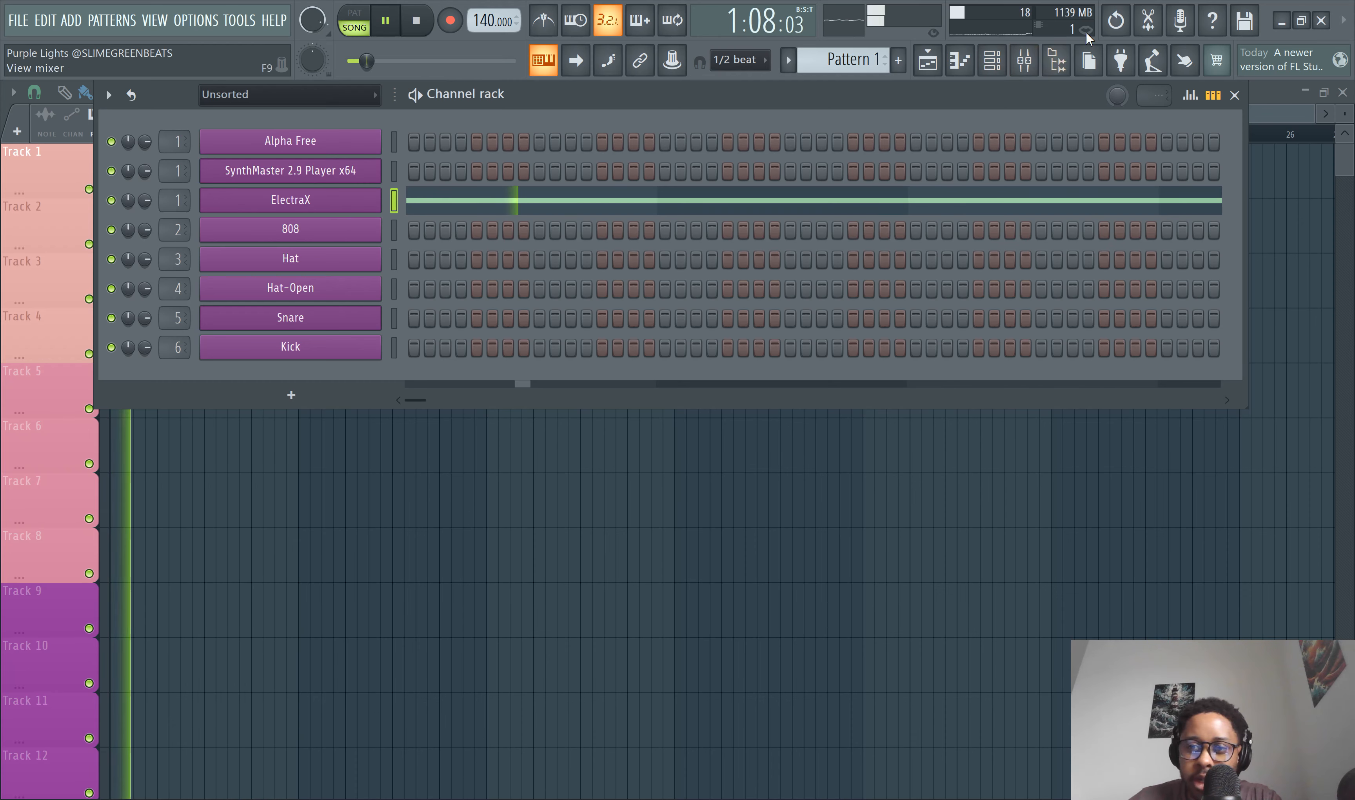
left_click(1024, 58)
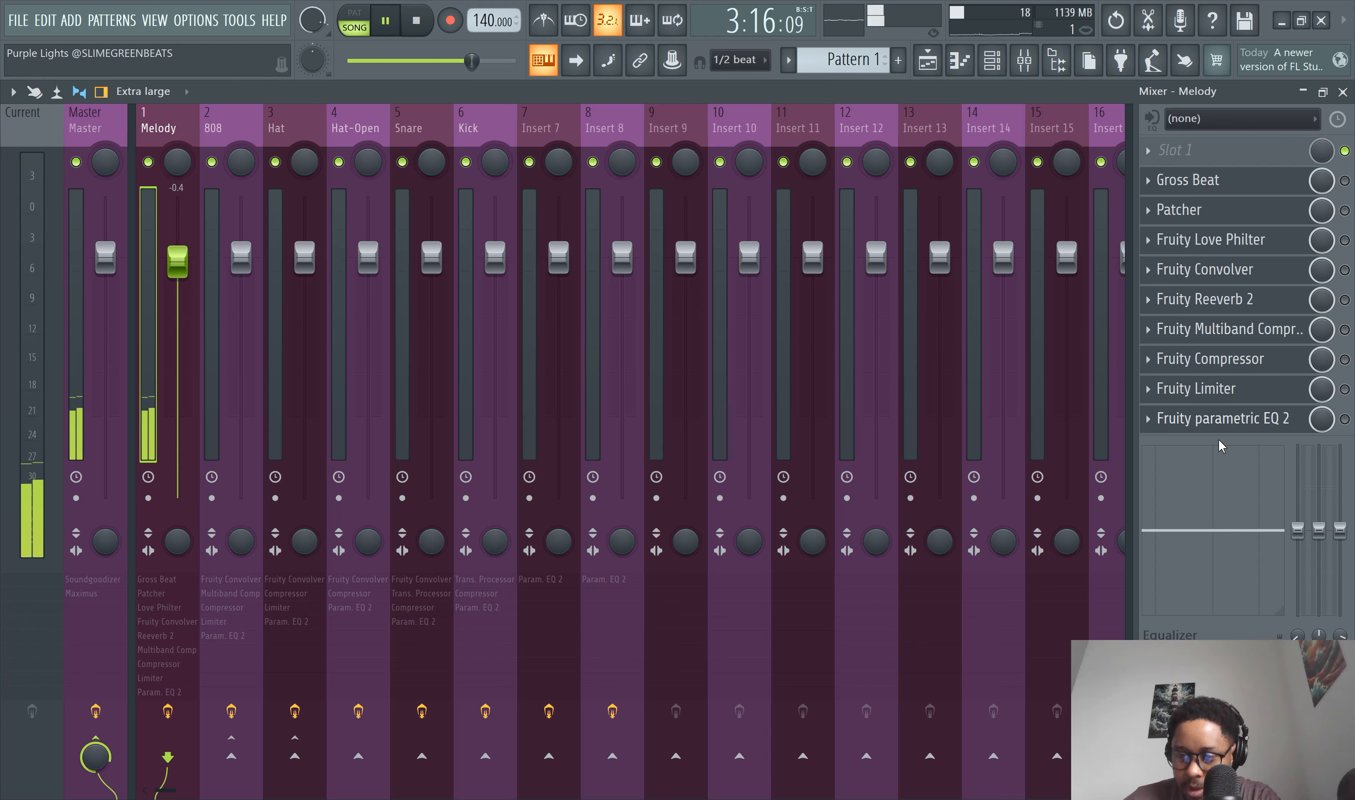
right_click(1167, 419)
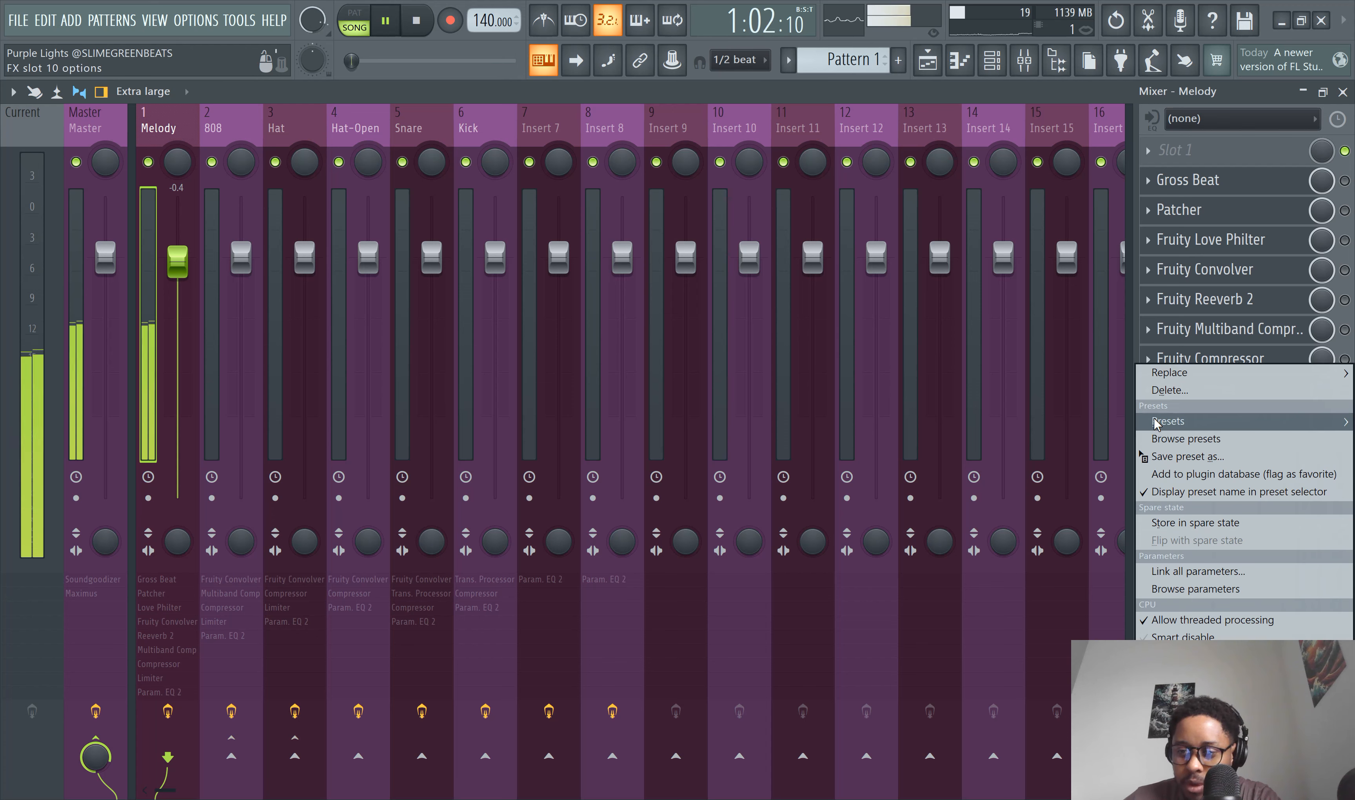
mouse_move(1159, 429)
left_click_drag(1164, 456, 1194, 152)
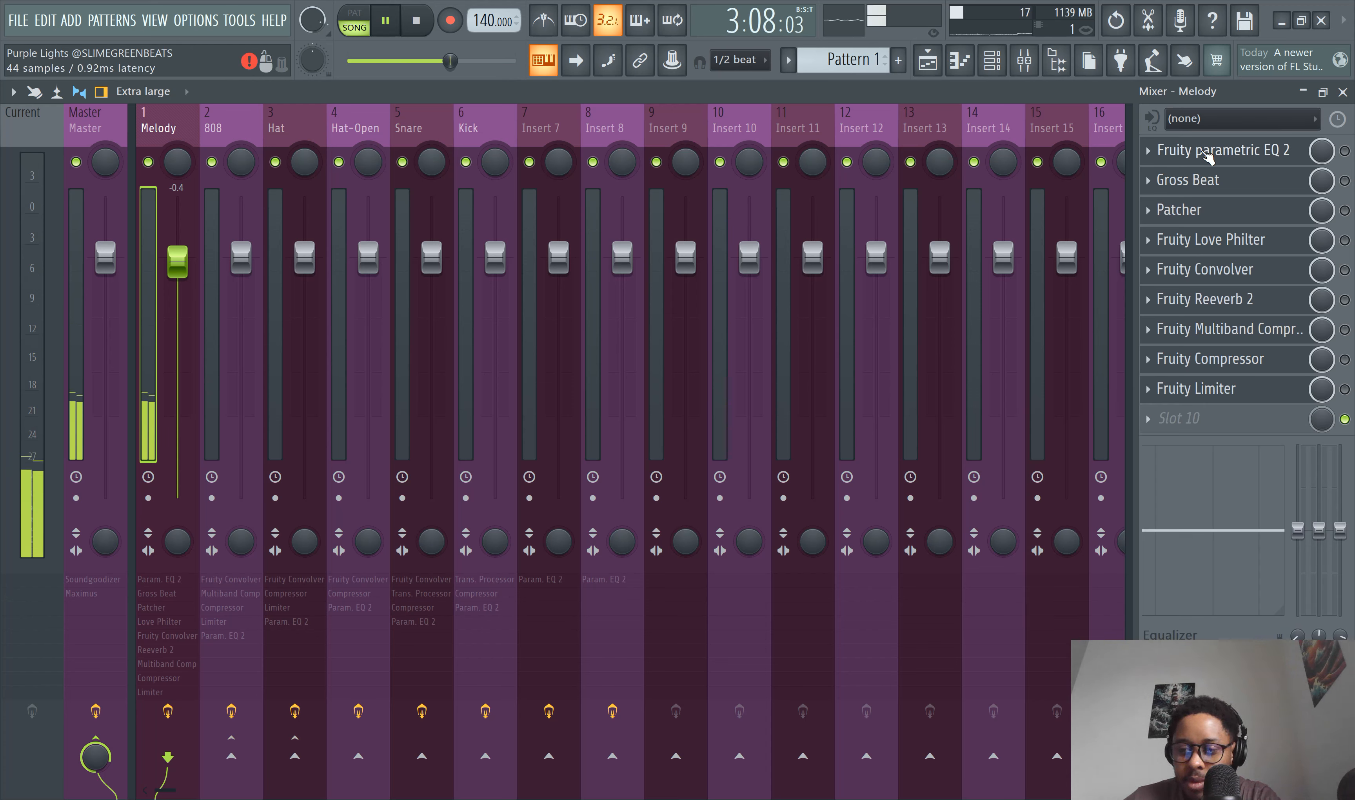
left_click(1150, 391)
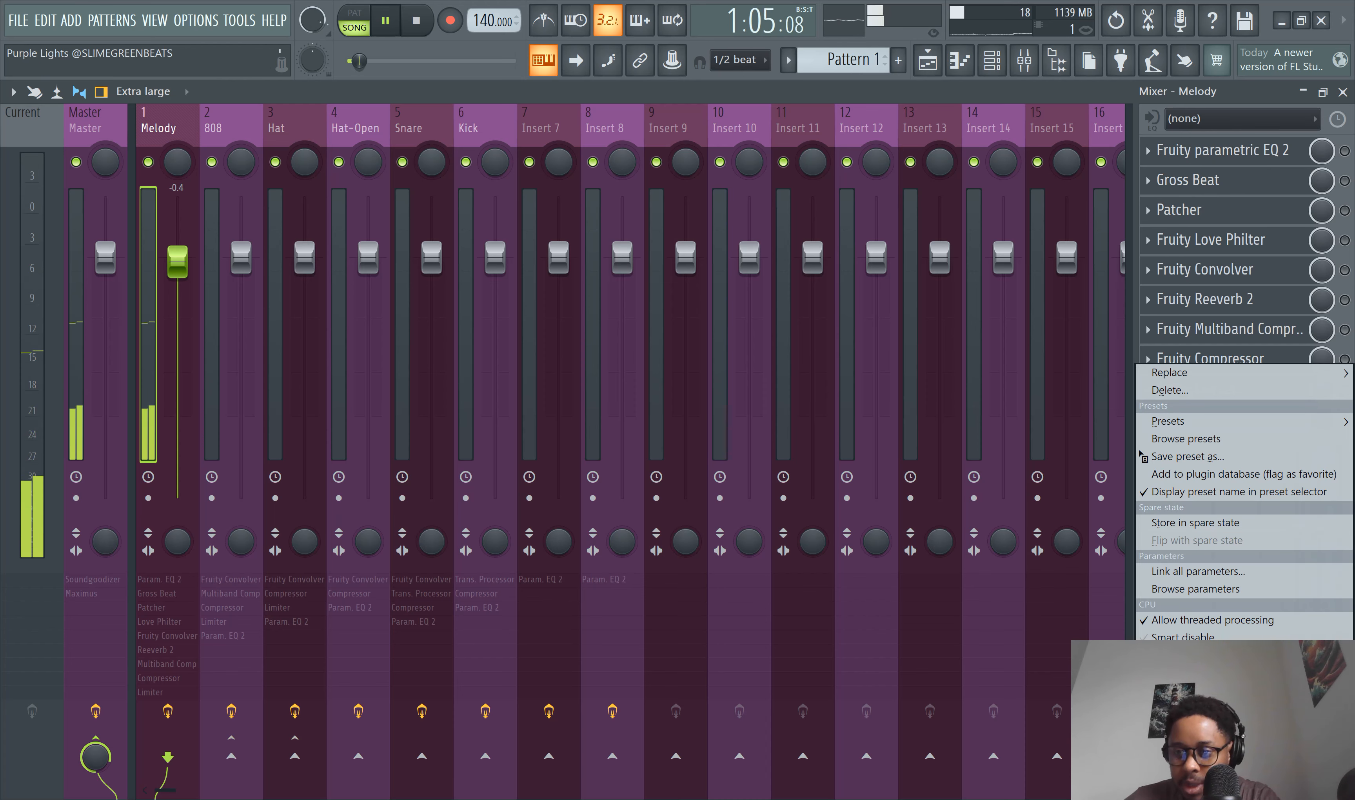
key("Escape")
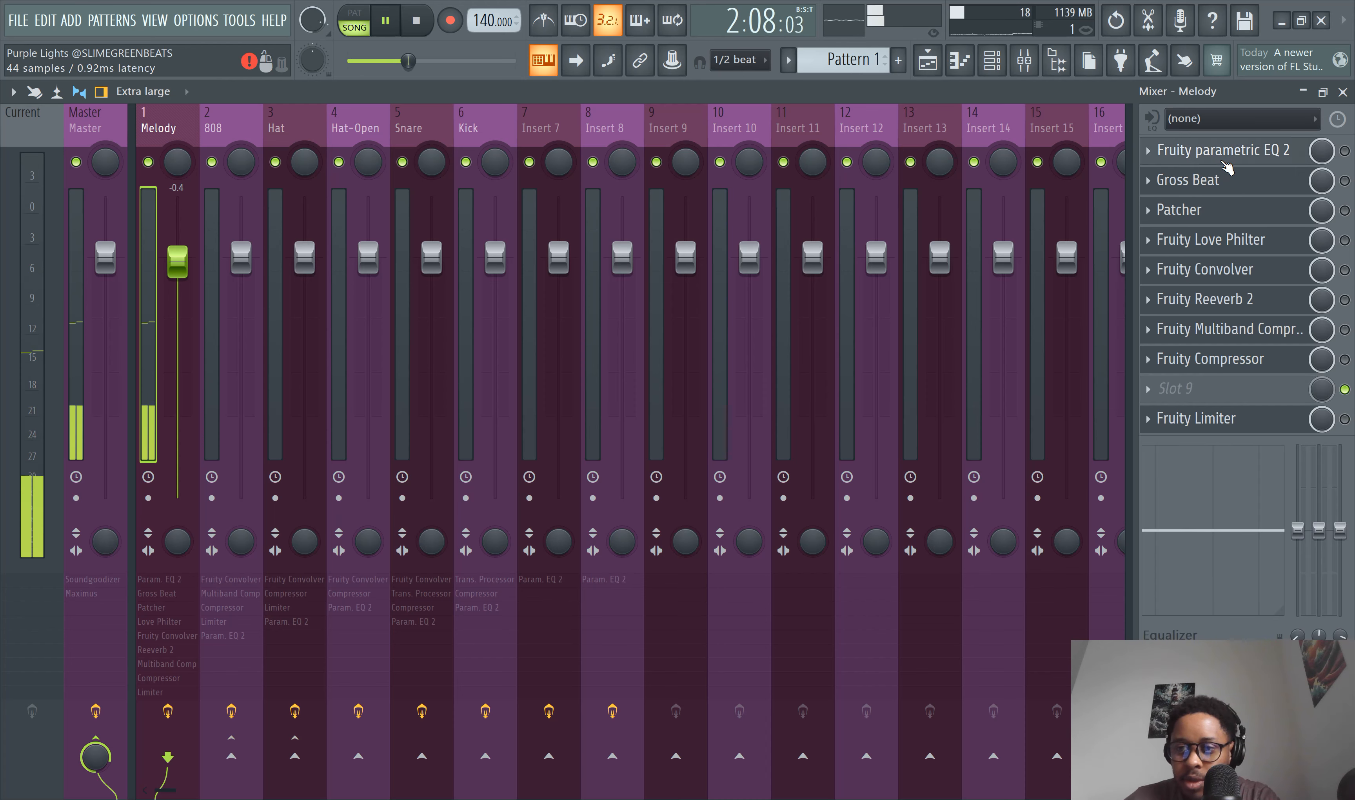
- Enable the Fruity parametric EQ 2 in slot 1 and lower its band 7 high shelf to -18 dB at about 500 Hz
left_click(1254, 159)
left_click(1254, 150)
left_click(1344, 150)
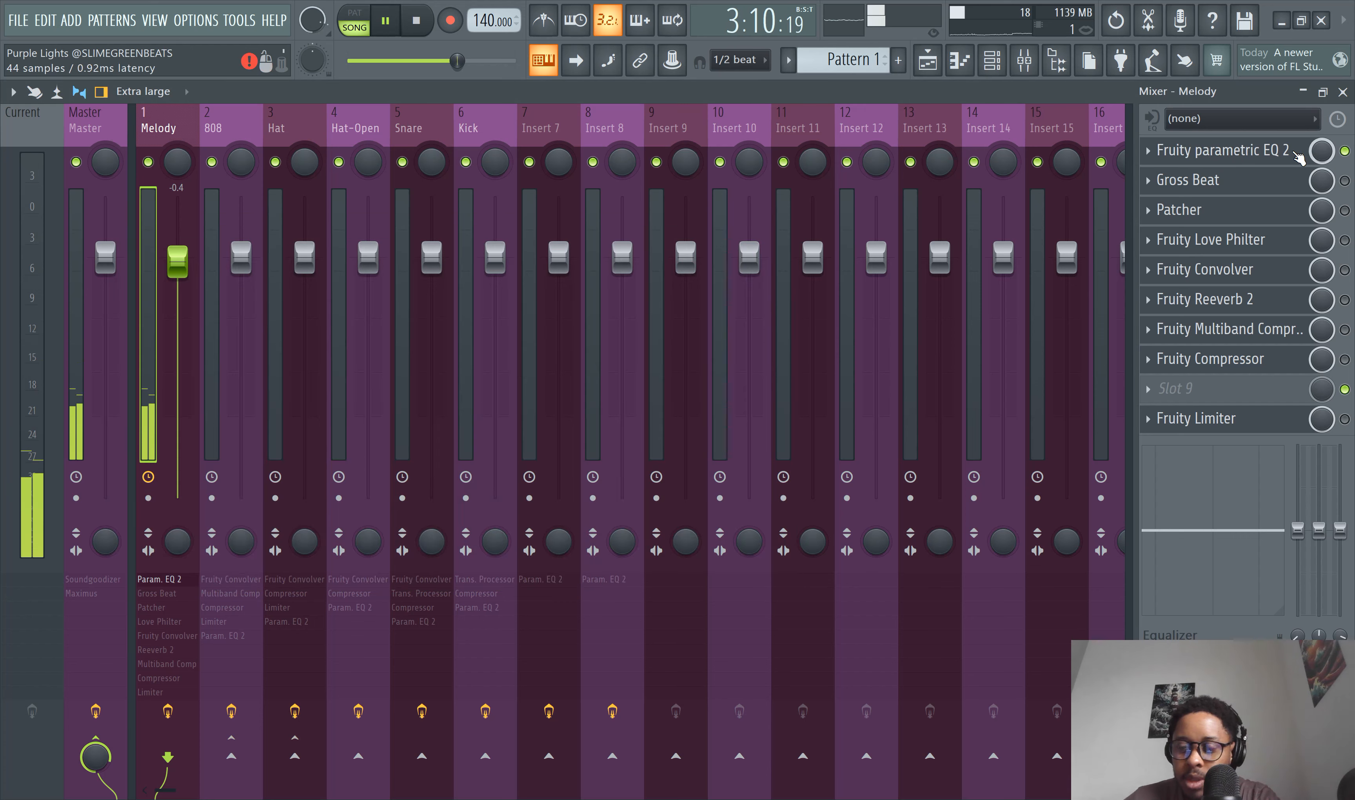
left_click(1255, 151)
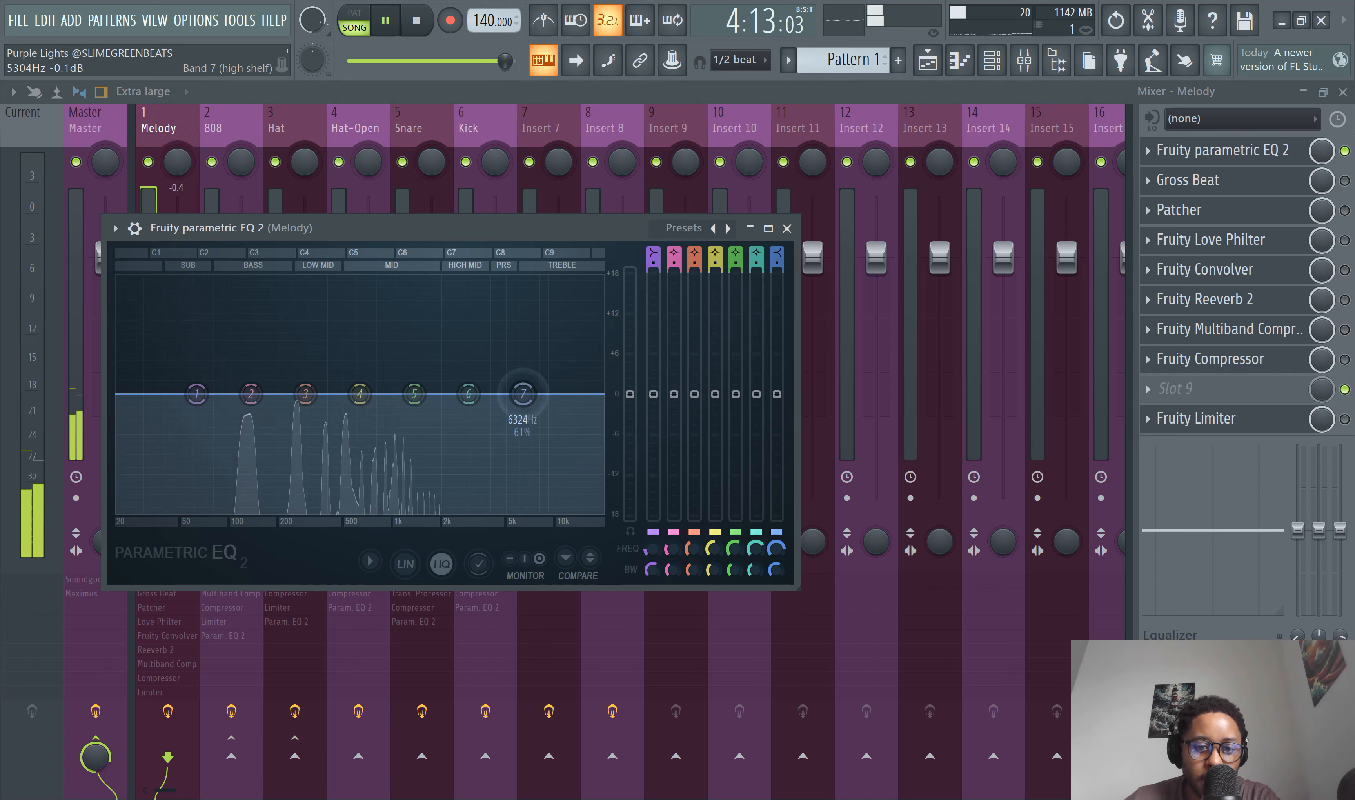
left_click_drag(523, 393, 345, 513)
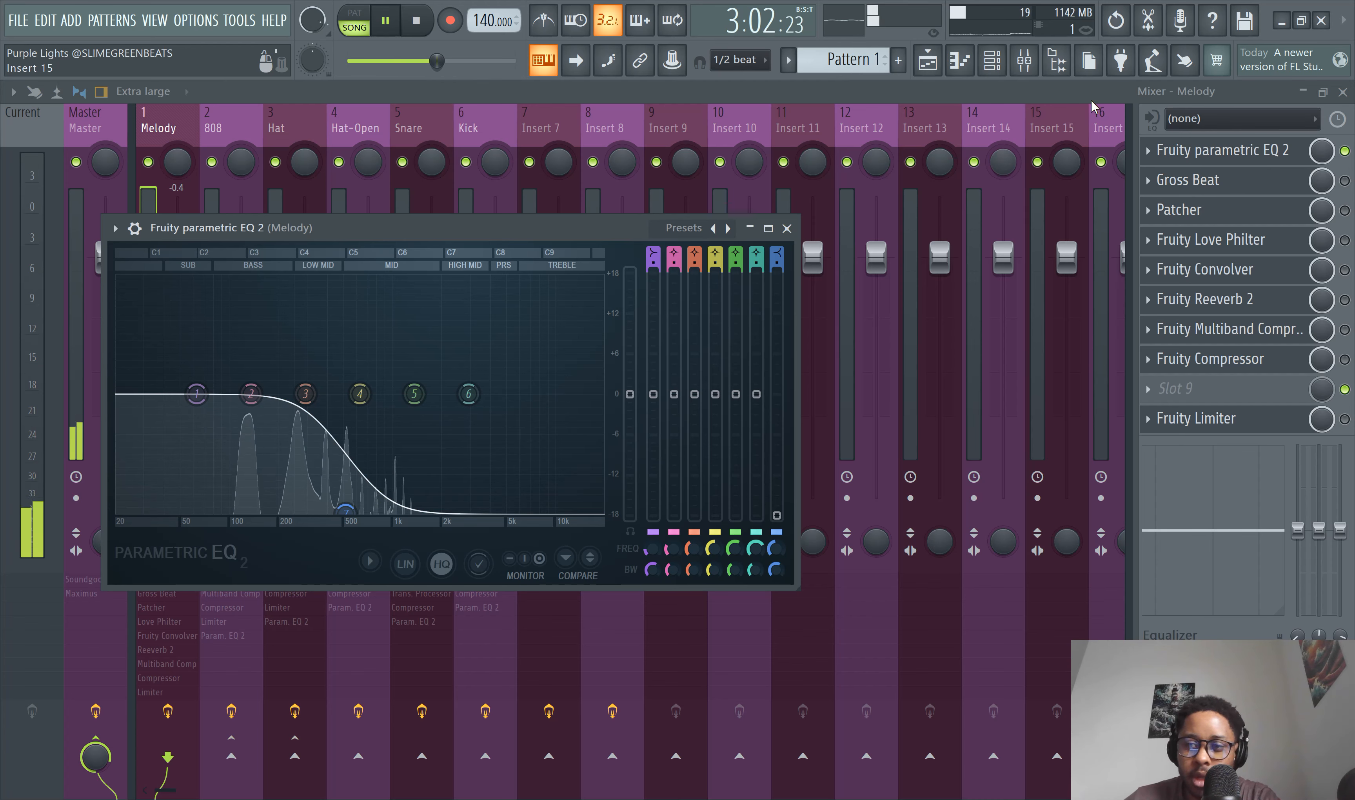
- Enable Fruity Convolver in slot 5 and Fruity Limiter in slot 10 of the Melody track, opening each to inspect it
left_click(1344, 270)
left_click(1275, 281)
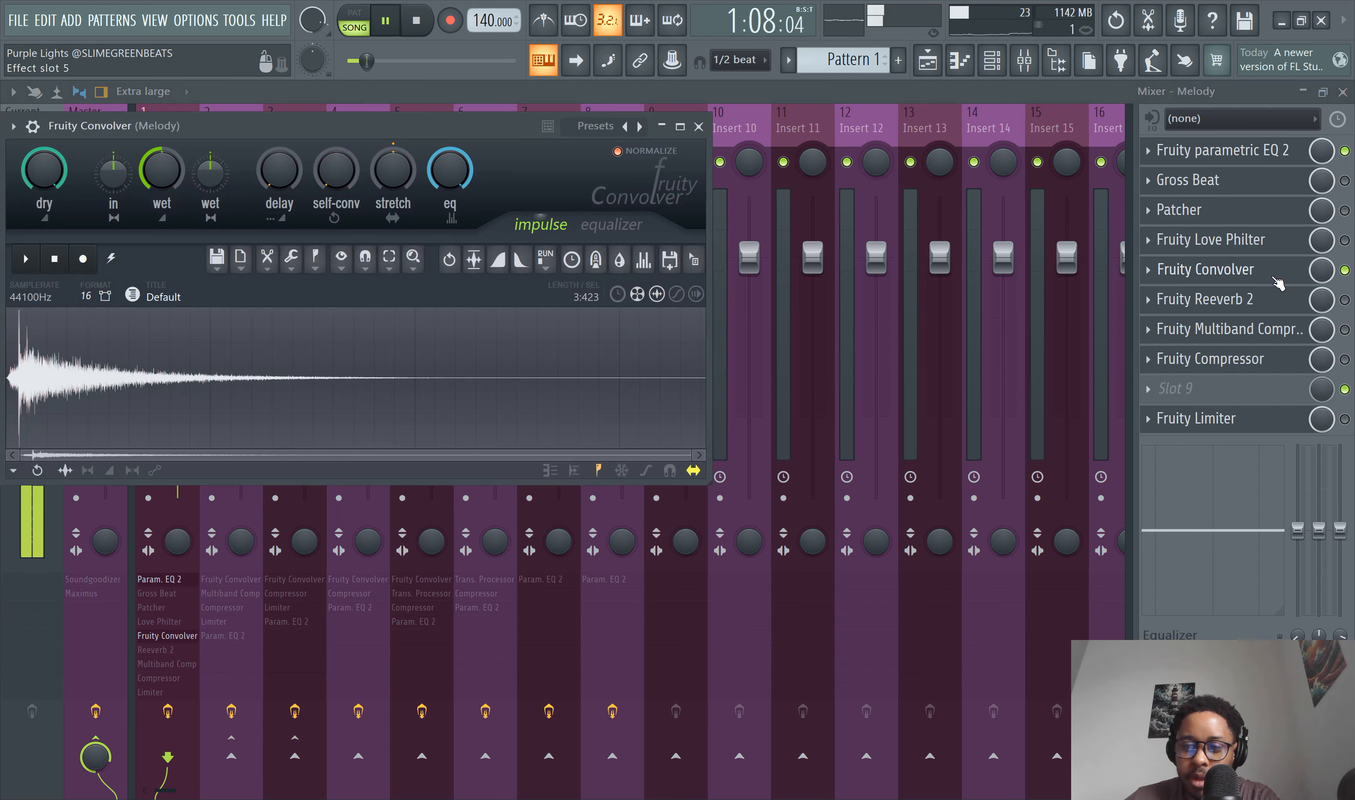
left_click(1275, 280)
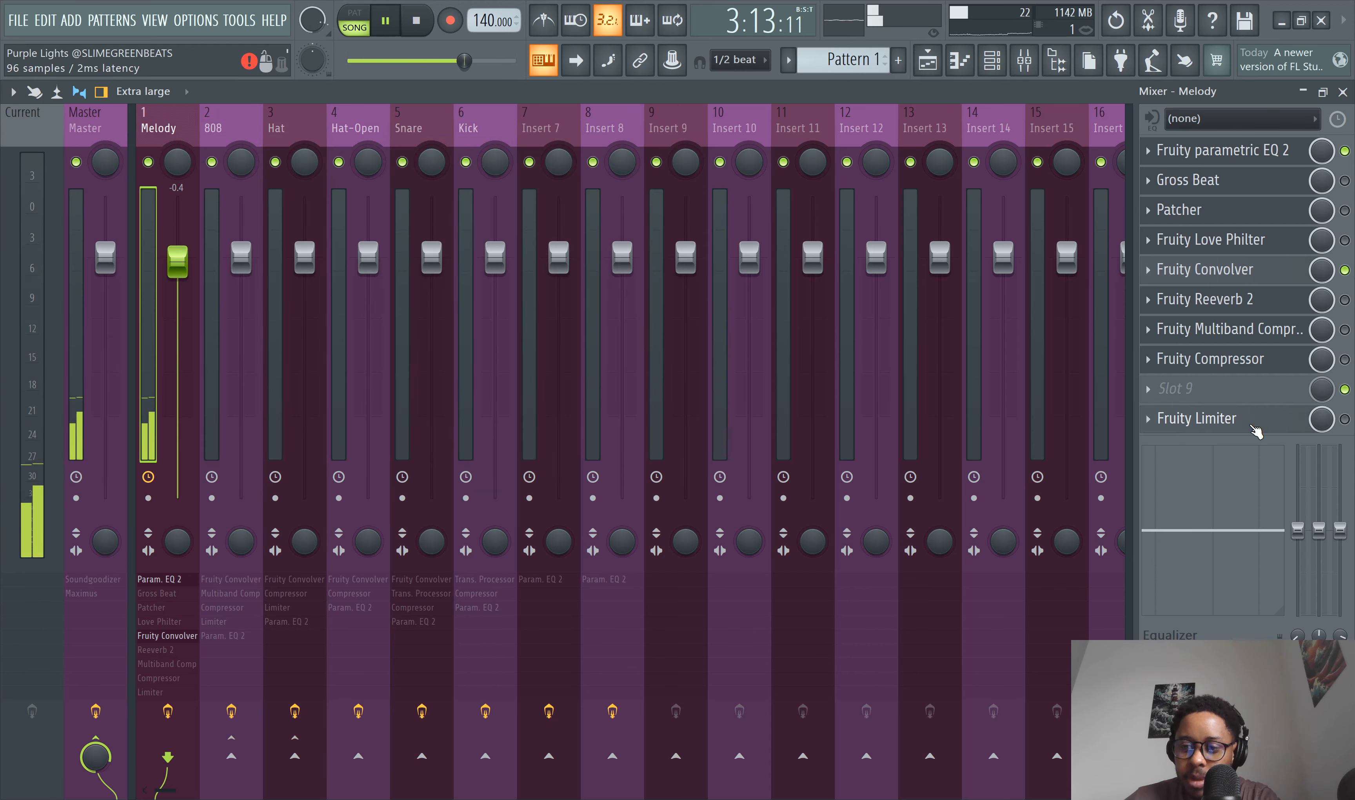
left_click(1253, 426)
left_click(1254, 426)
left_click(1253, 426)
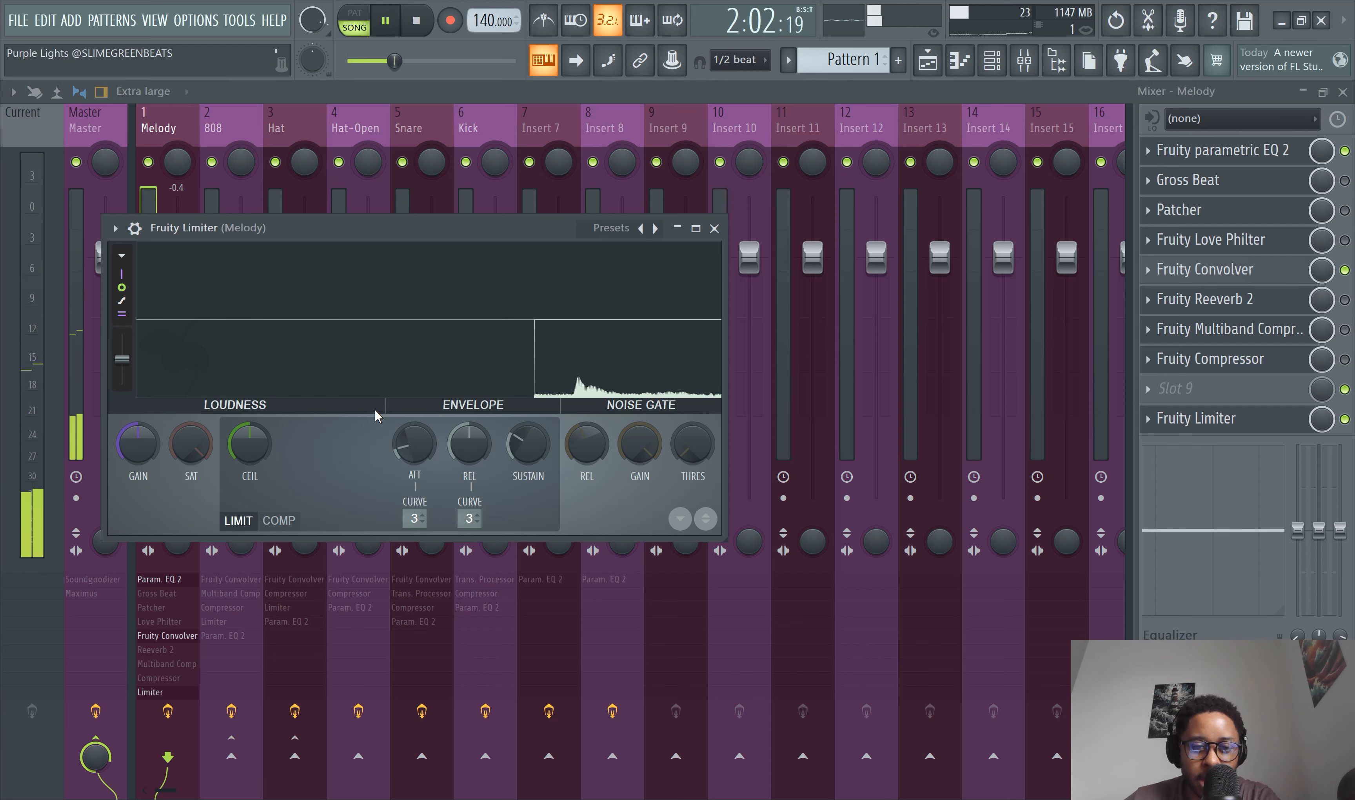
- Add a second Fruity parametric EQ 2 in slot 9 and lower its band 7 high shelf to -18 dB at about 200 Hz
left_click(1199, 394)
left_click(870, 633)
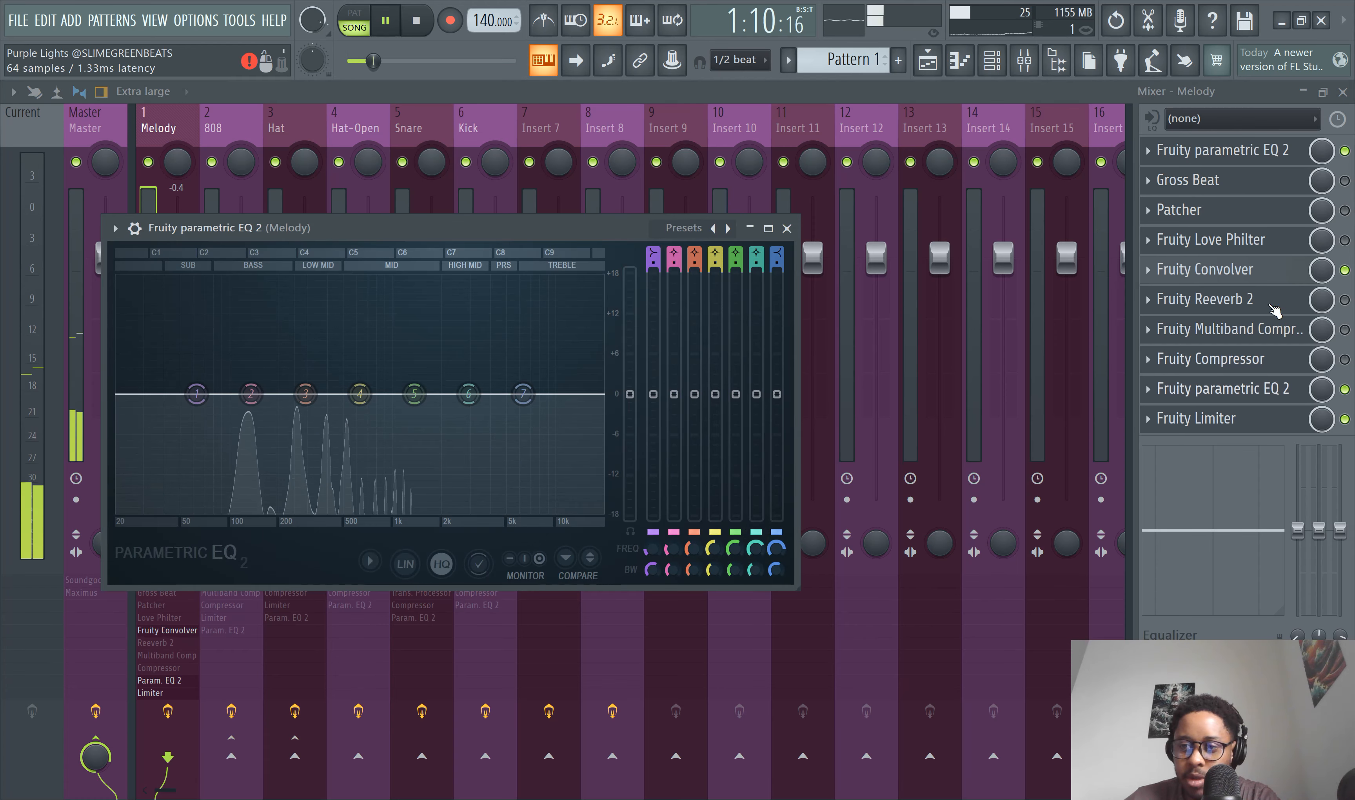
left_click(1250, 151)
left_click(1249, 151)
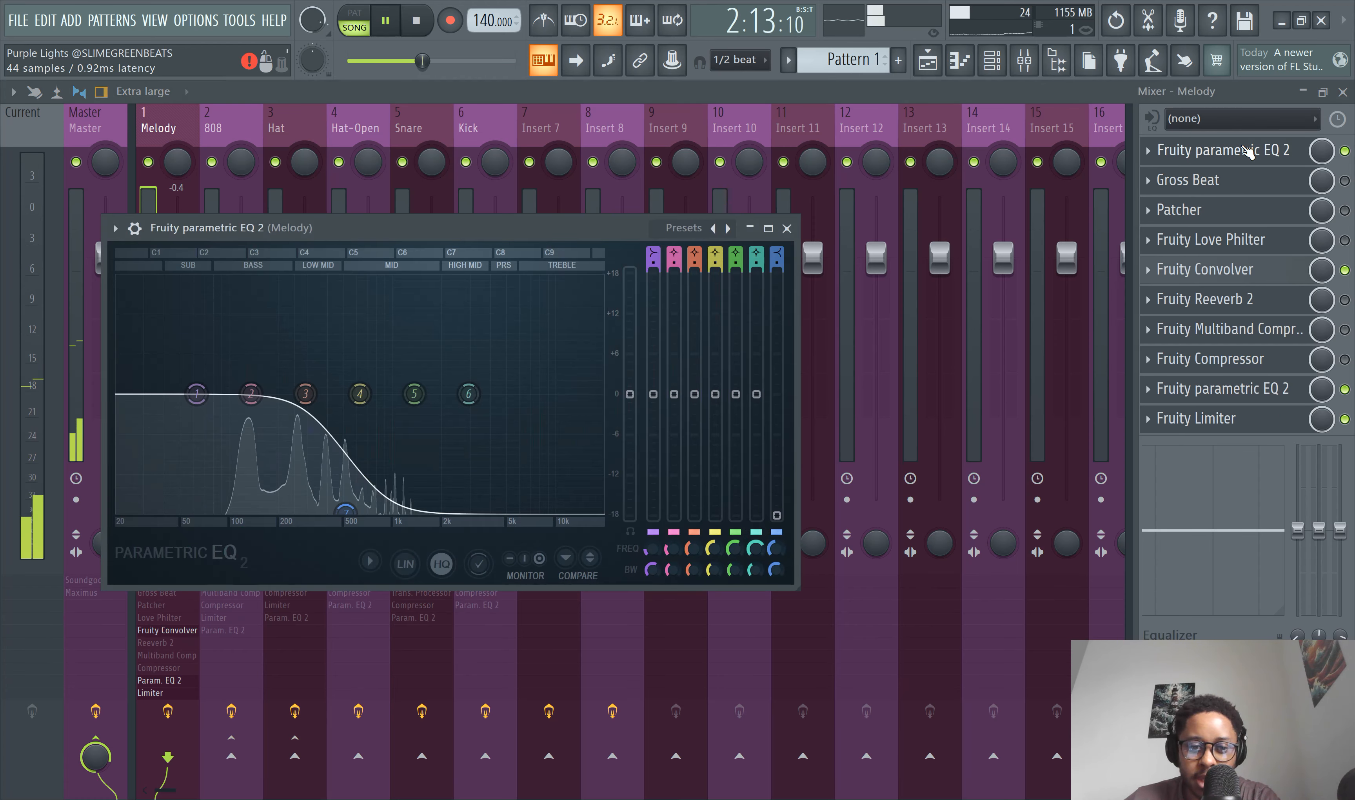
left_click(1250, 151)
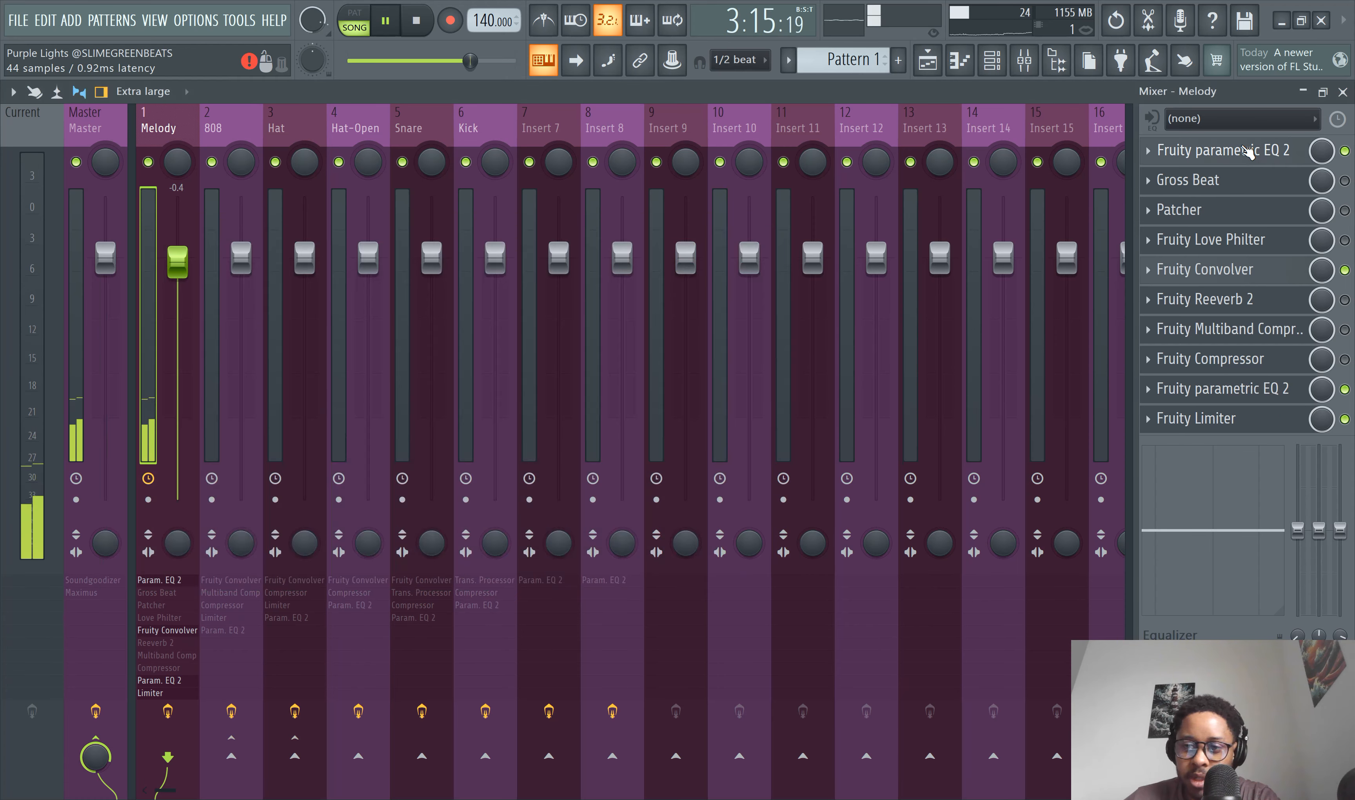
left_click(1250, 151)
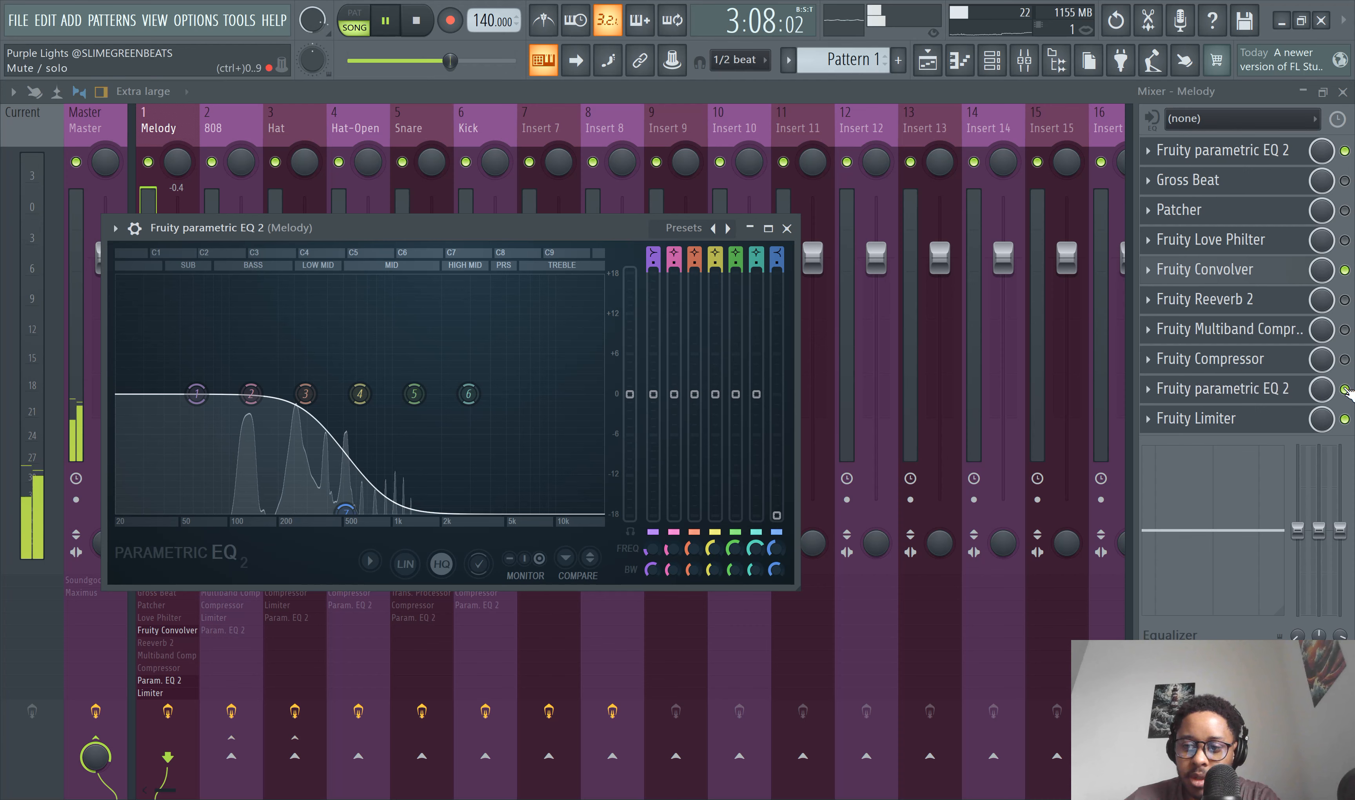
left_click(1273, 389)
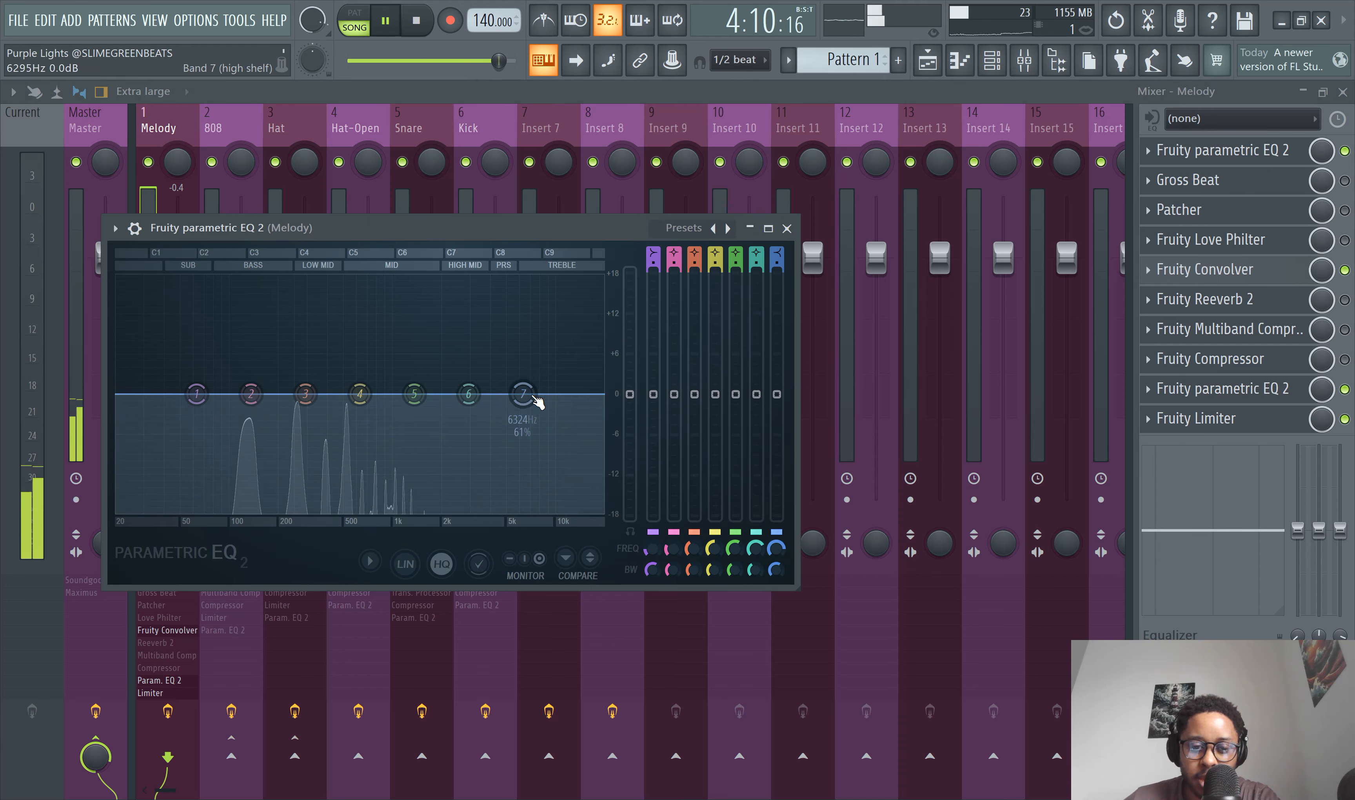
left_click_drag(523, 393, 273, 511)
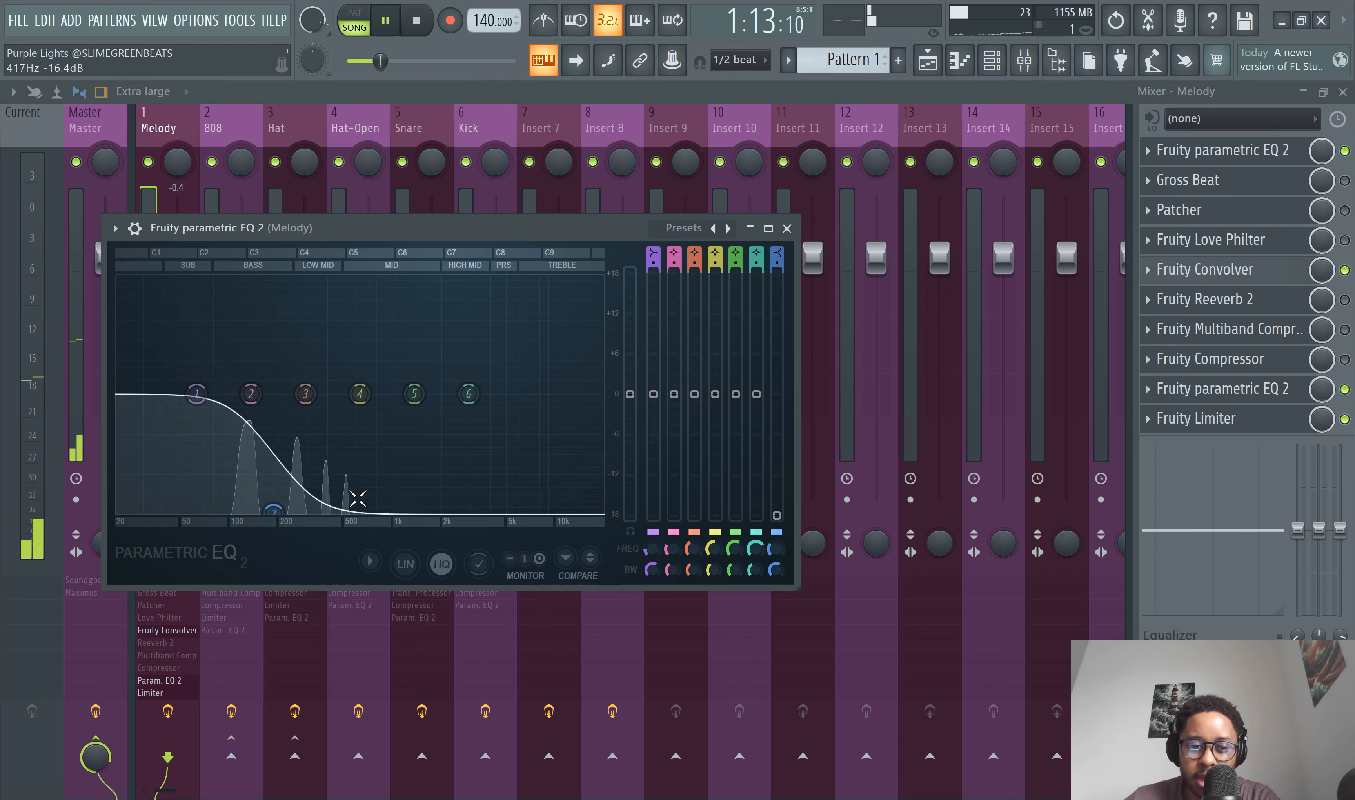
- Compare the curve and spectrum of the slot 1 EQ with those of the slot 9 EQ on the Melody track
left_click(1258, 150)
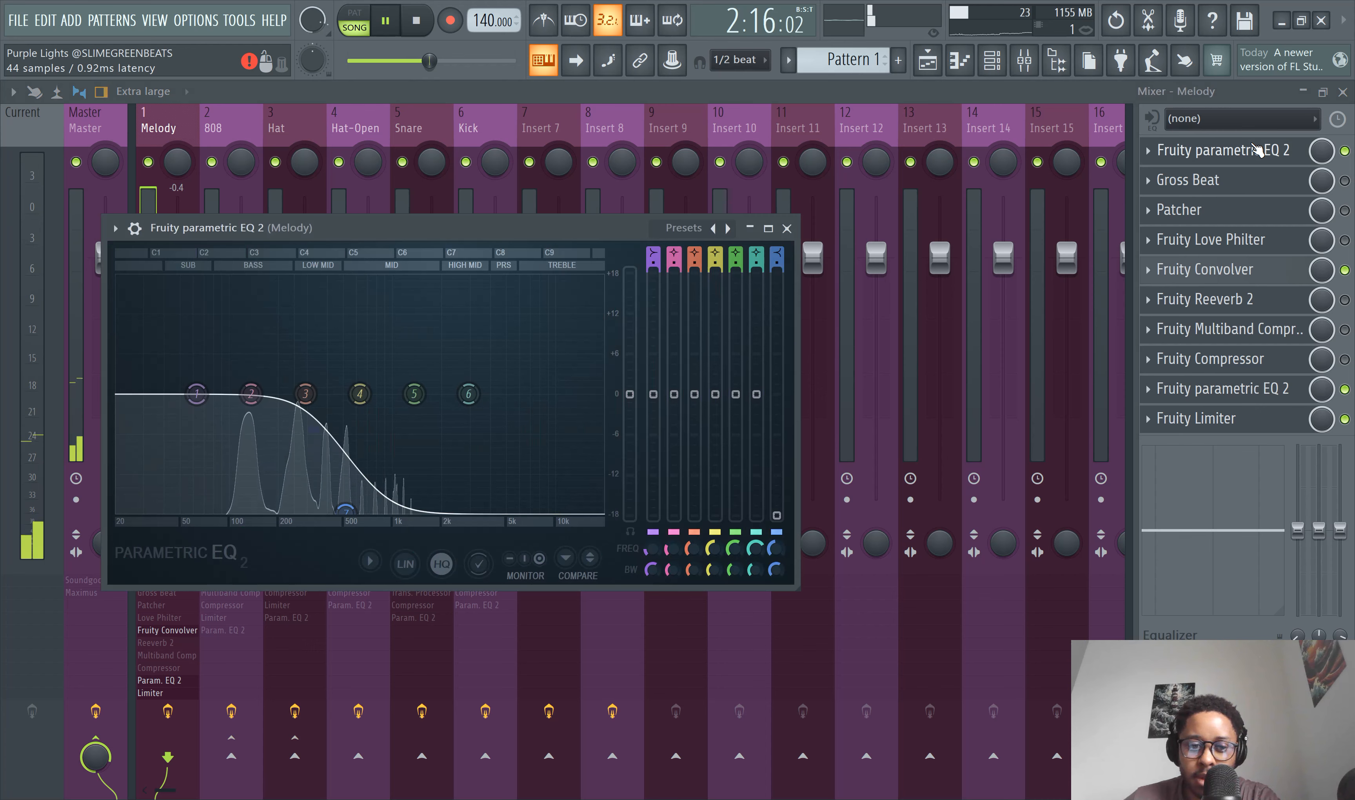
left_click(1257, 150)
left_click(1257, 149)
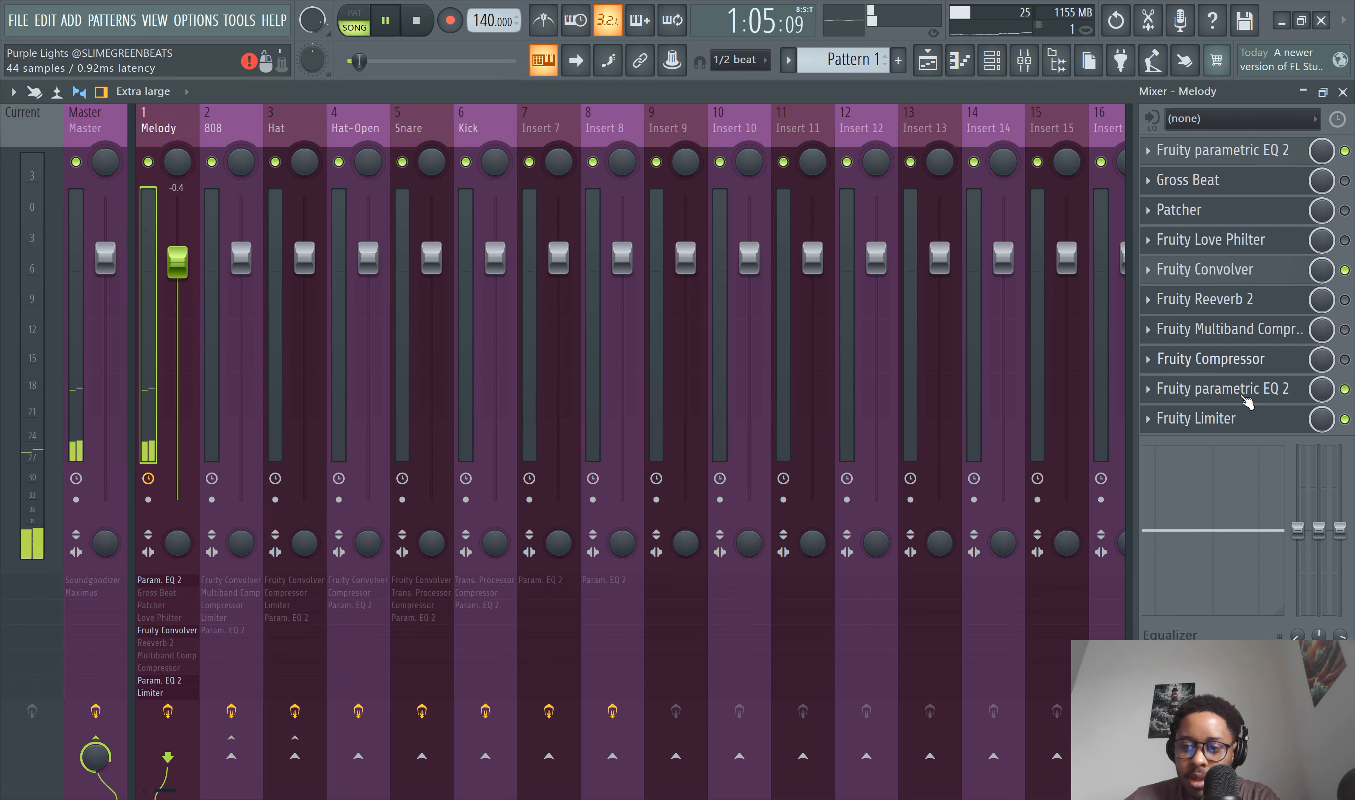
left_click(1245, 389)
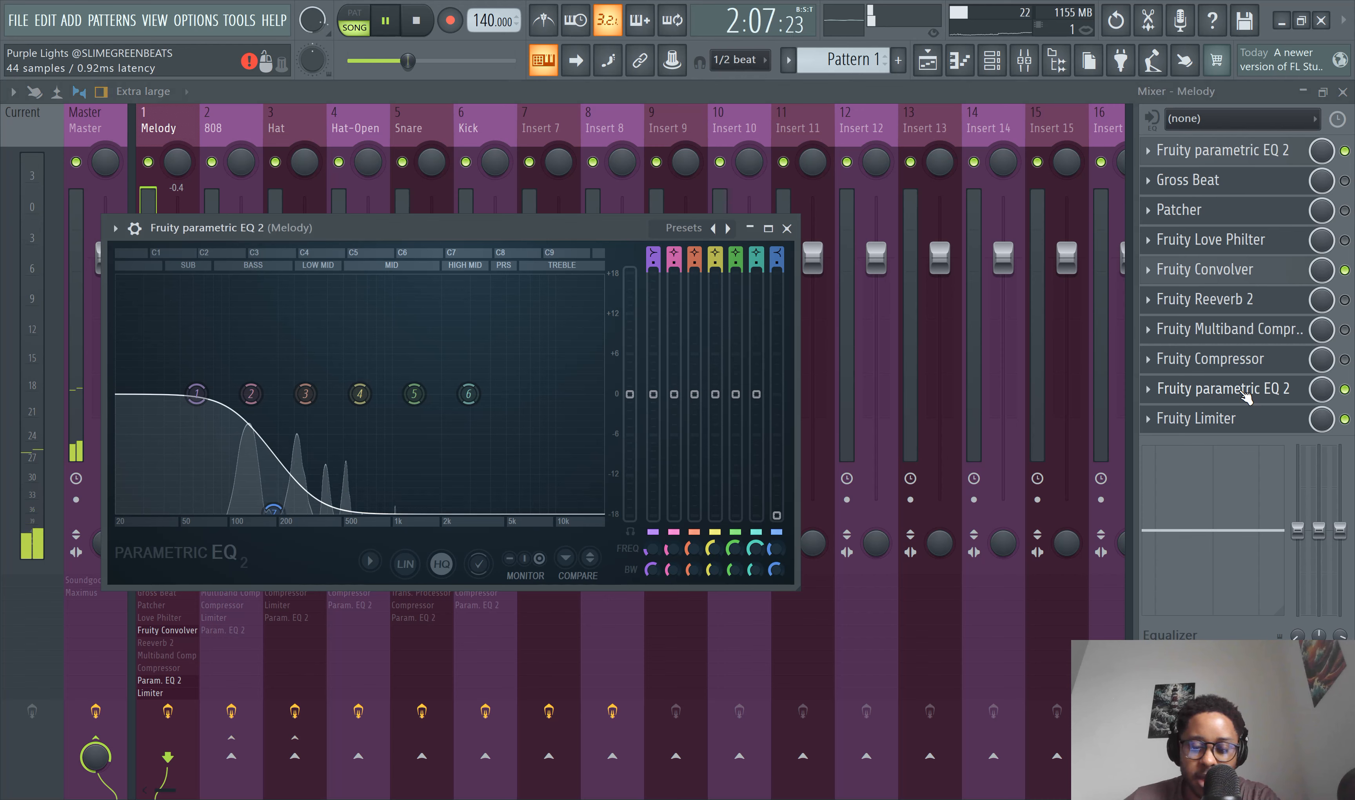
left_click(1233, 152)
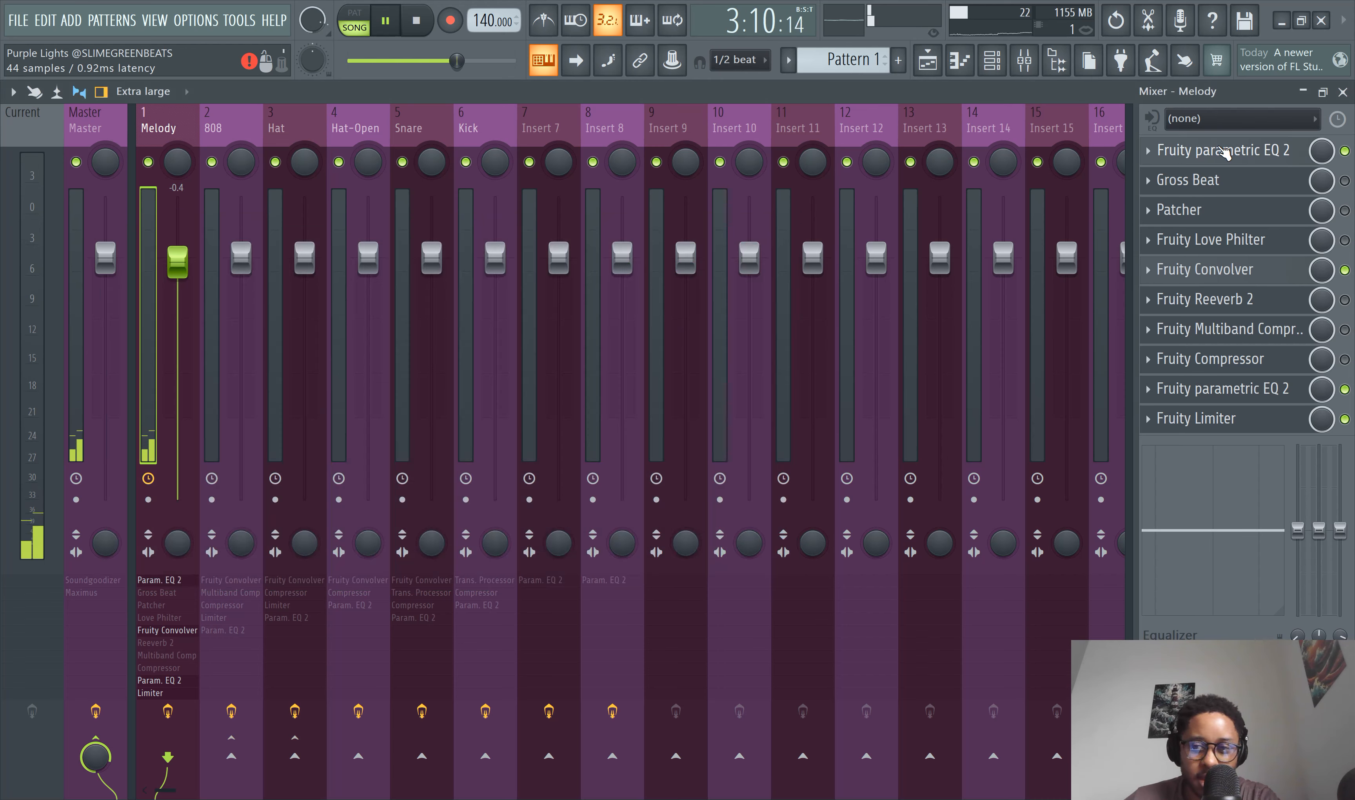
left_click(1225, 151)
left_click(1223, 152)
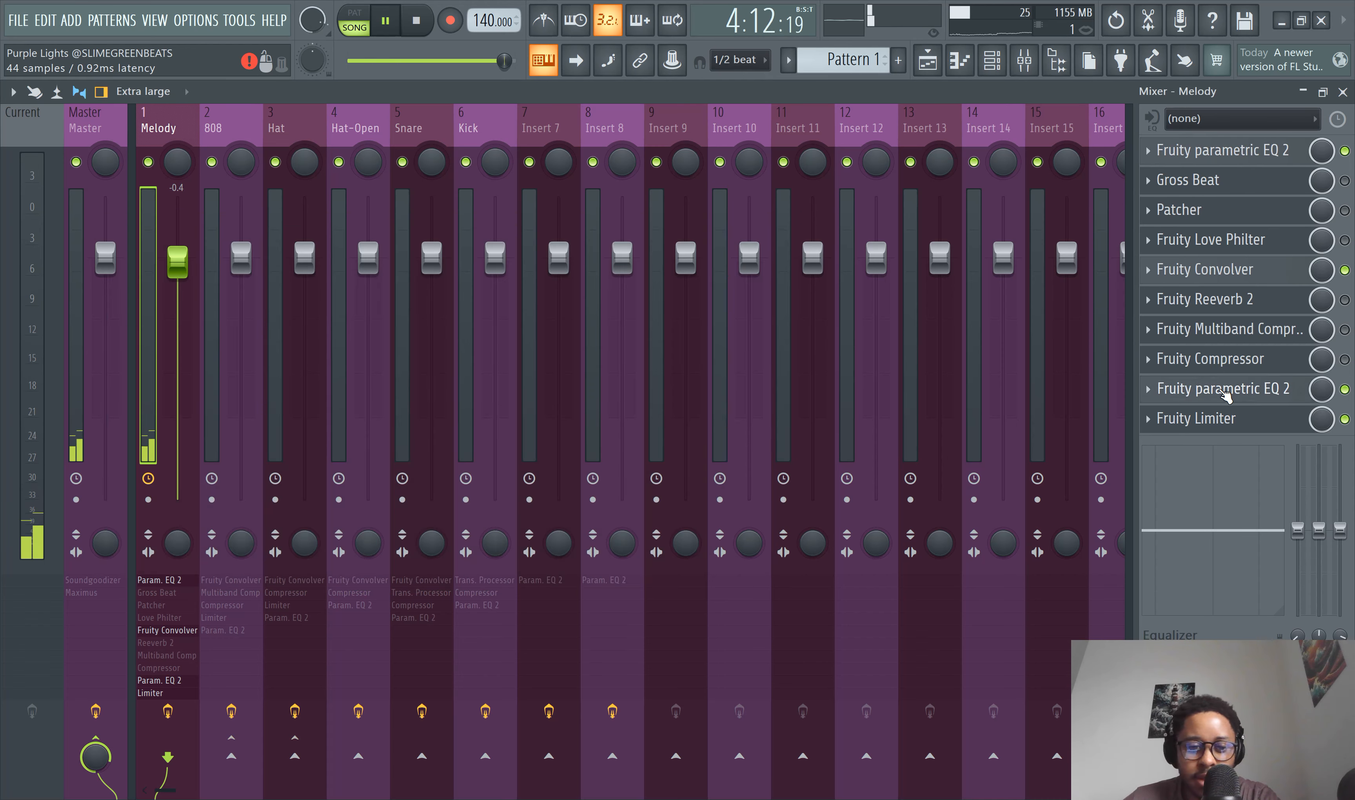
left_click(1225, 389)
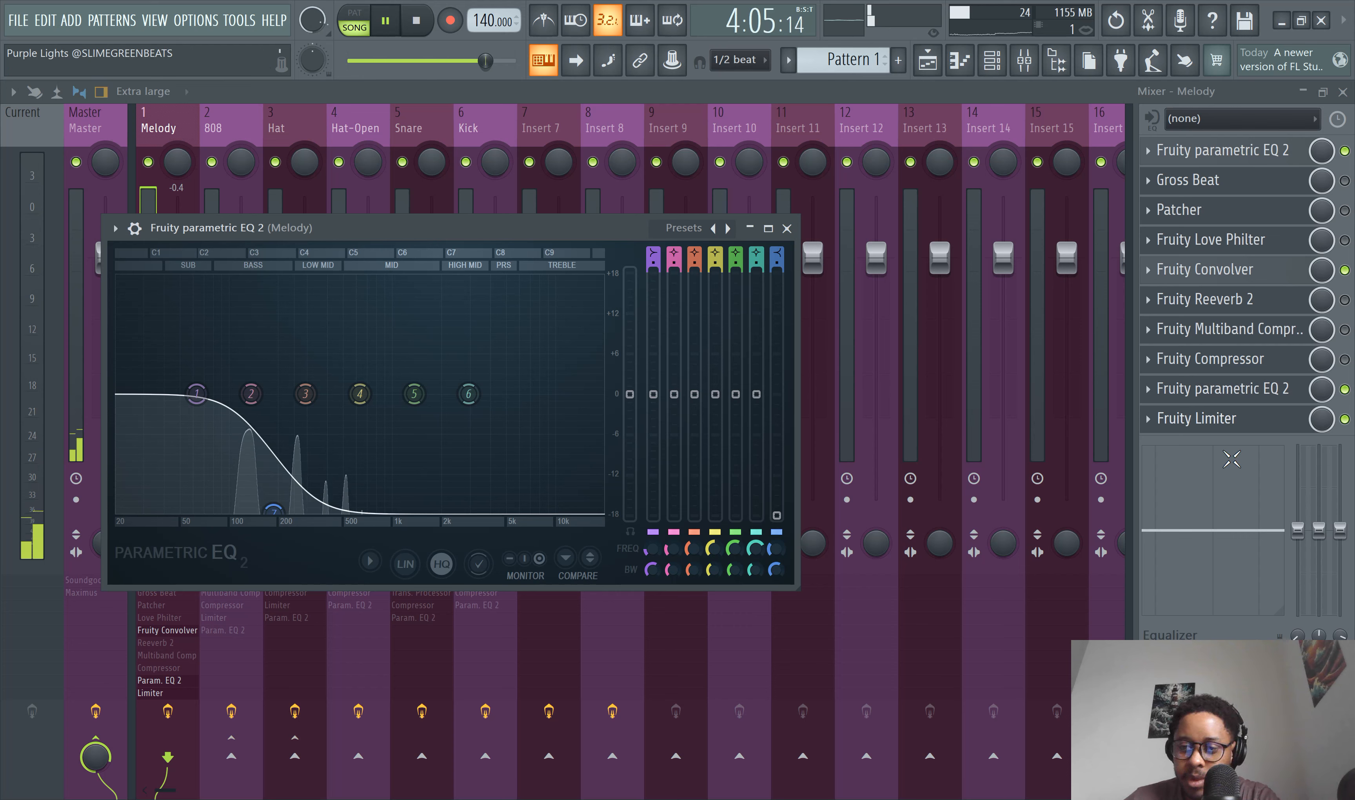
- Move the EQ window clear of the first mixer tracks, inspect the Master track's effects, and return to the Melody track
left_click_drag(351, 227, 676, 262)
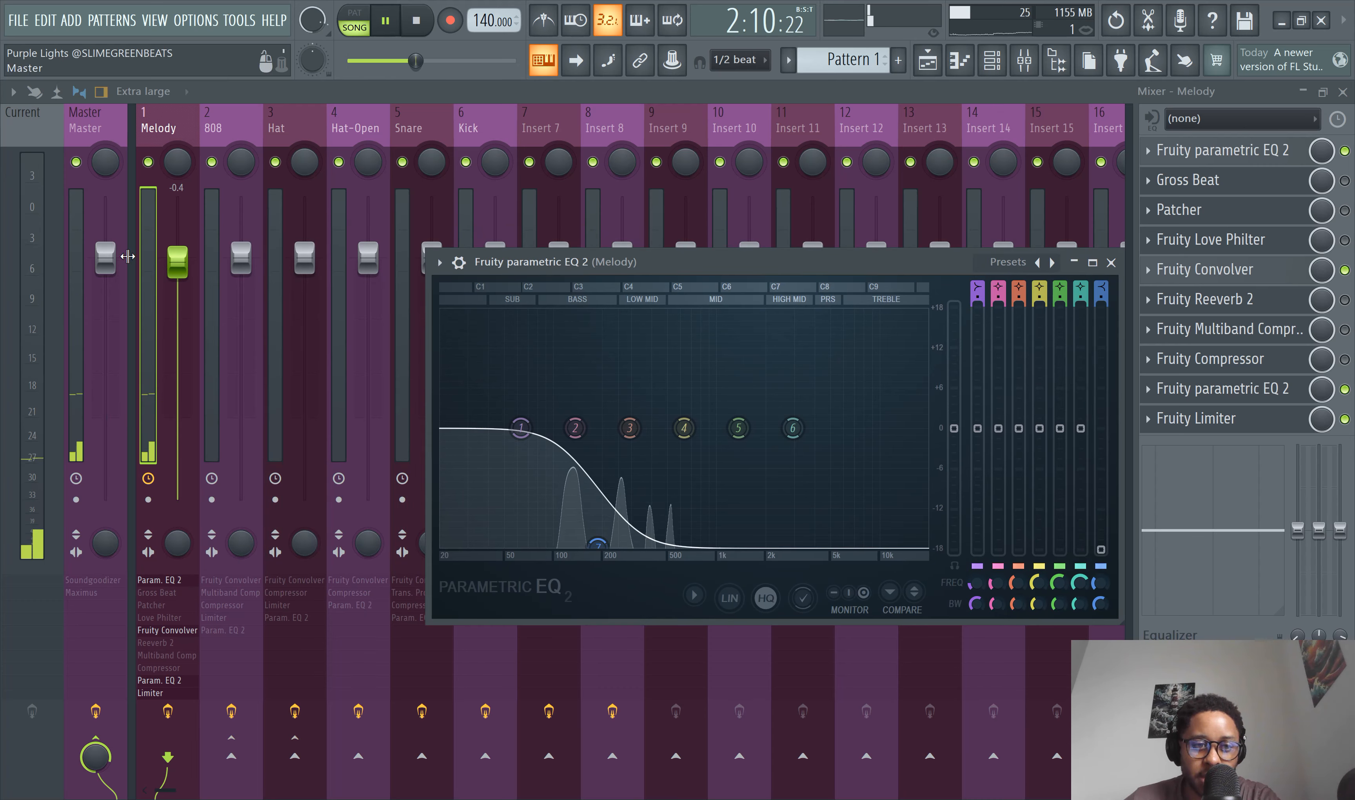
left_click(85, 231)
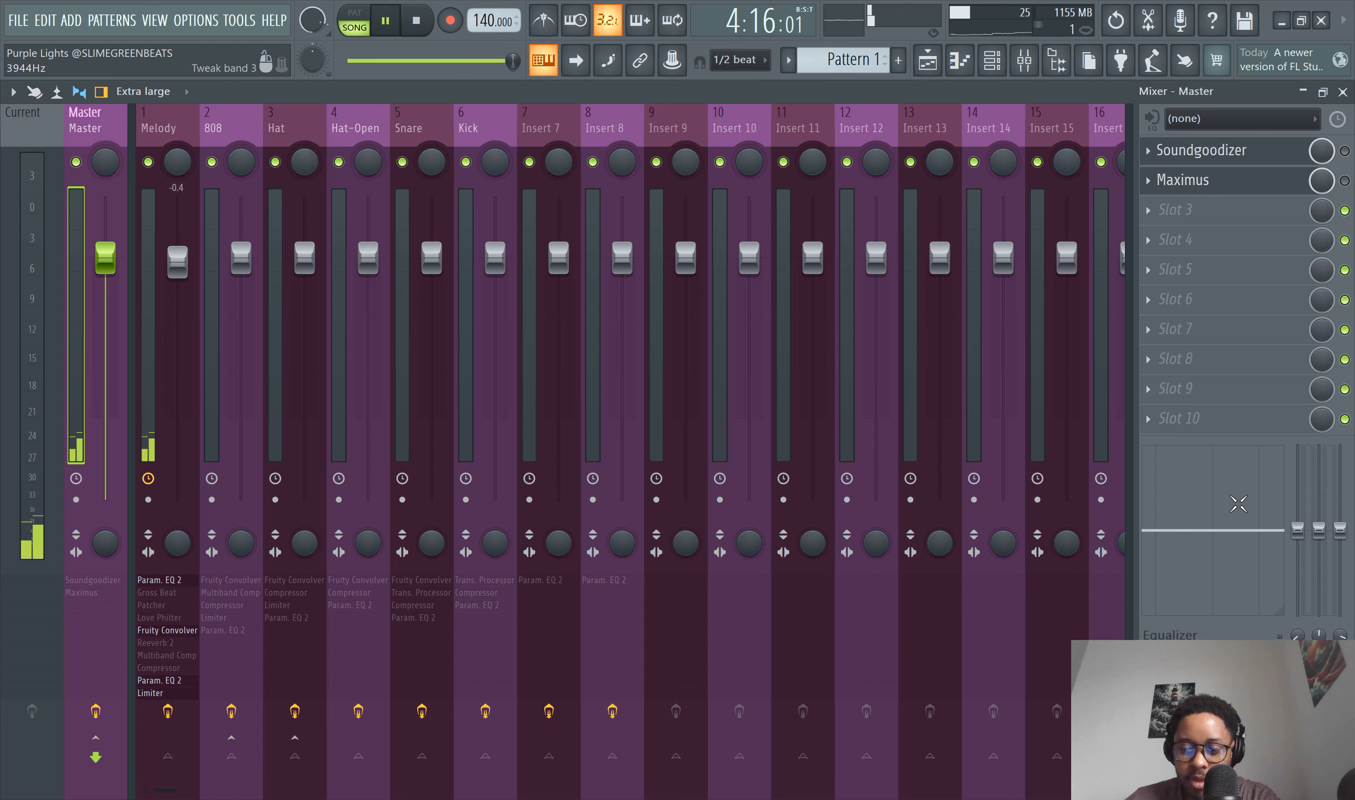
left_click(143, 271)
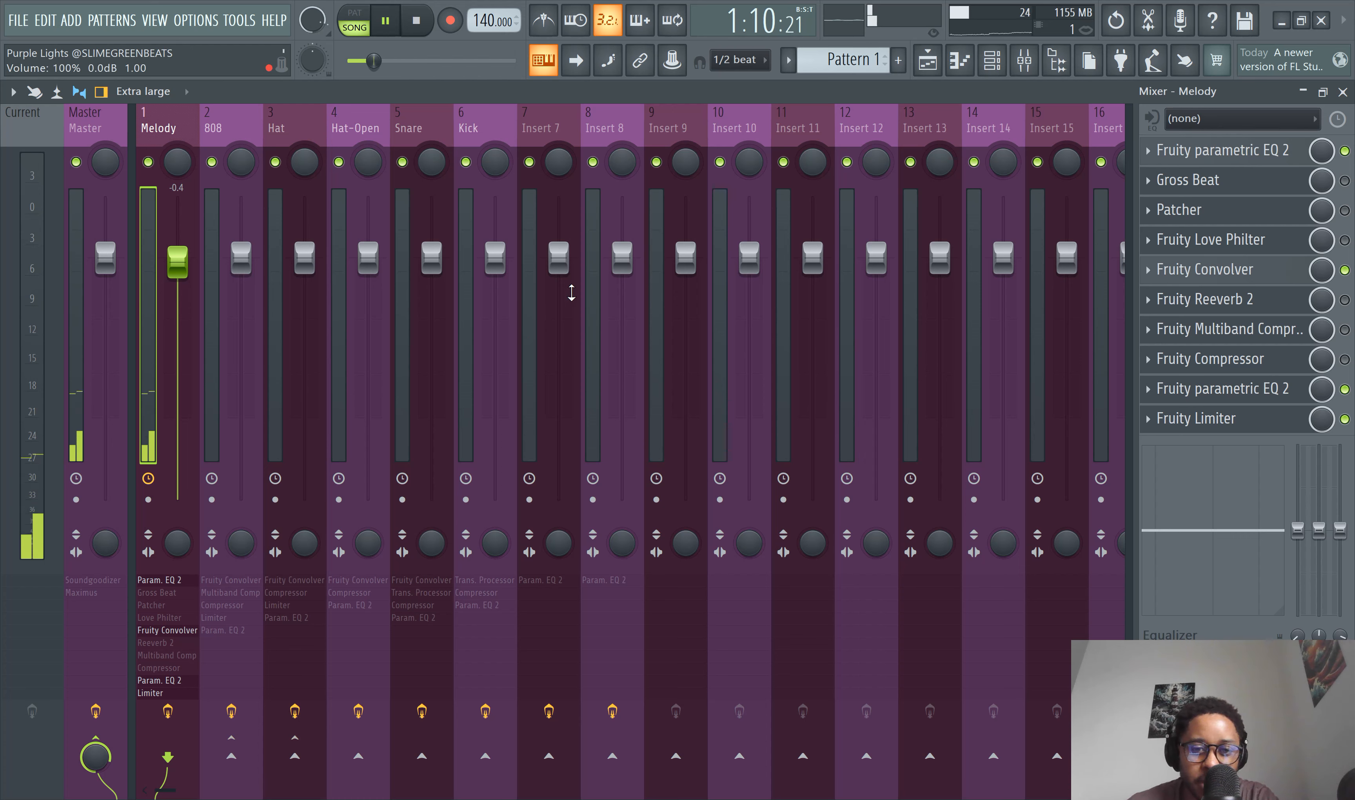
- Route the Melody track only to Insert 7 instead of the Master
left_click(535, 302)
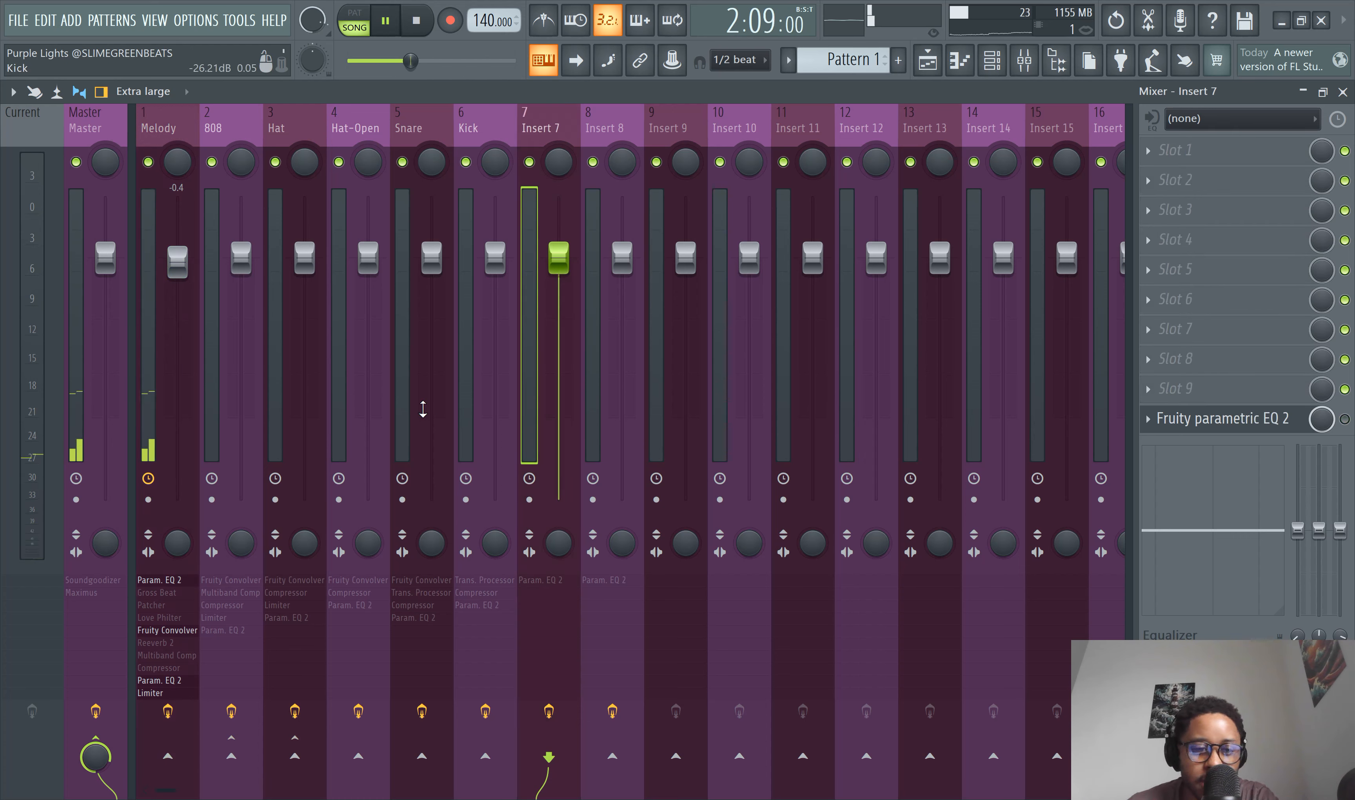
left_click(164, 390)
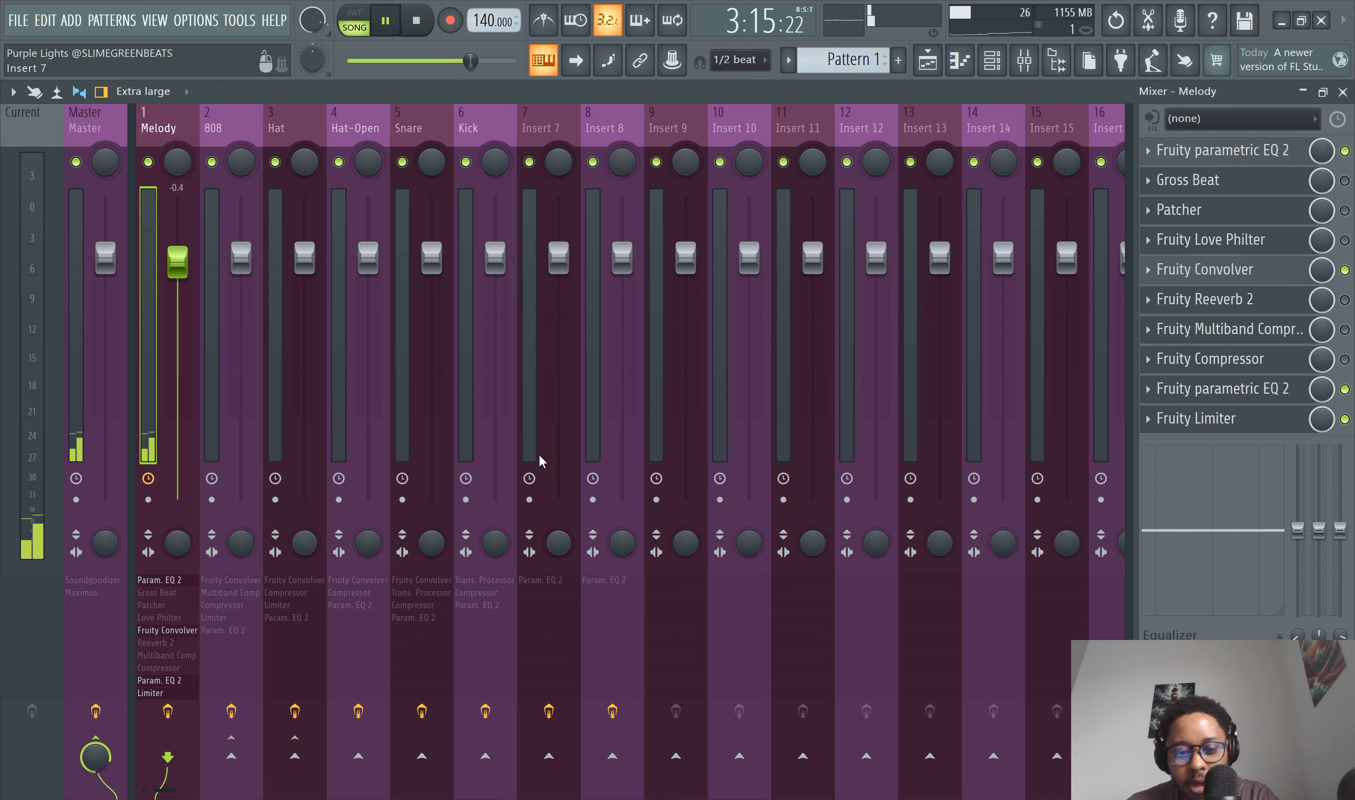
right_click(551, 751)
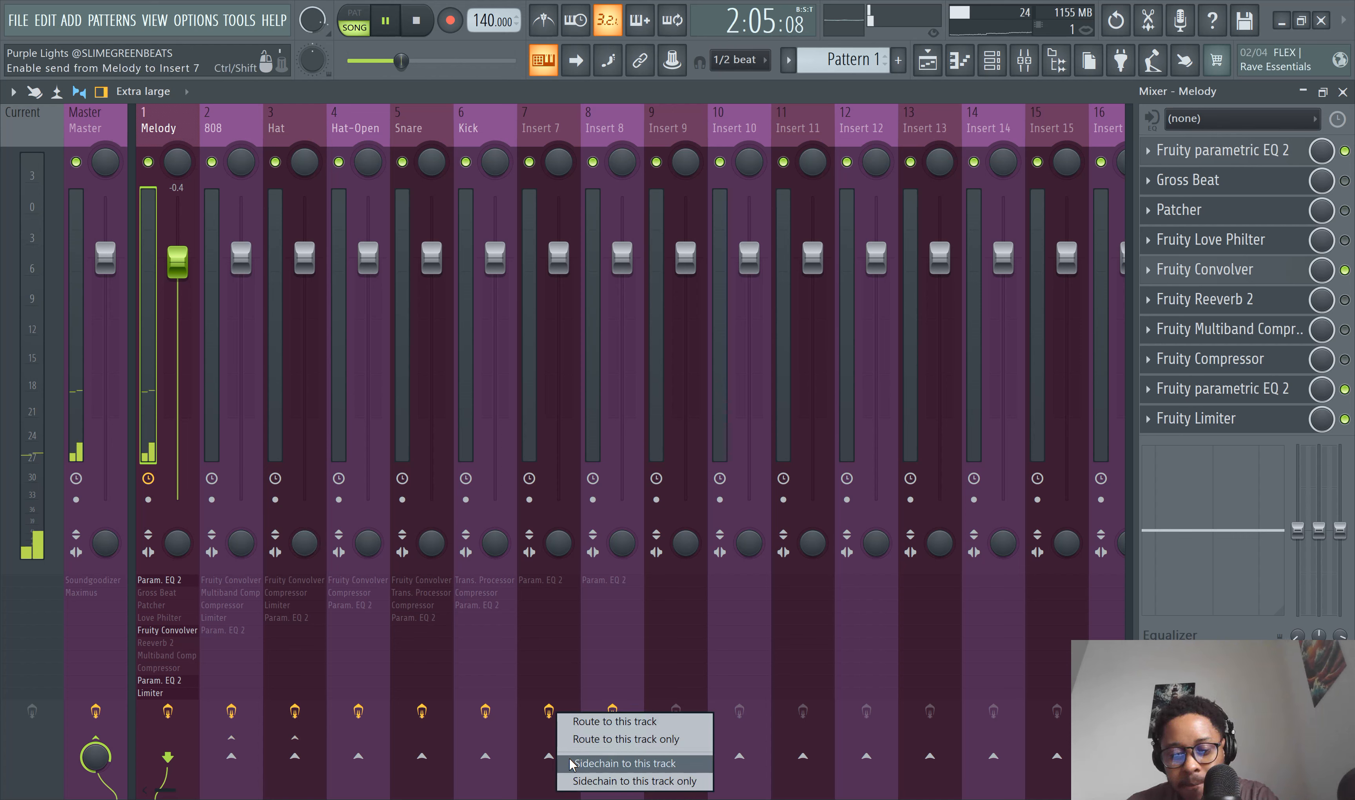
left_click(580, 739)
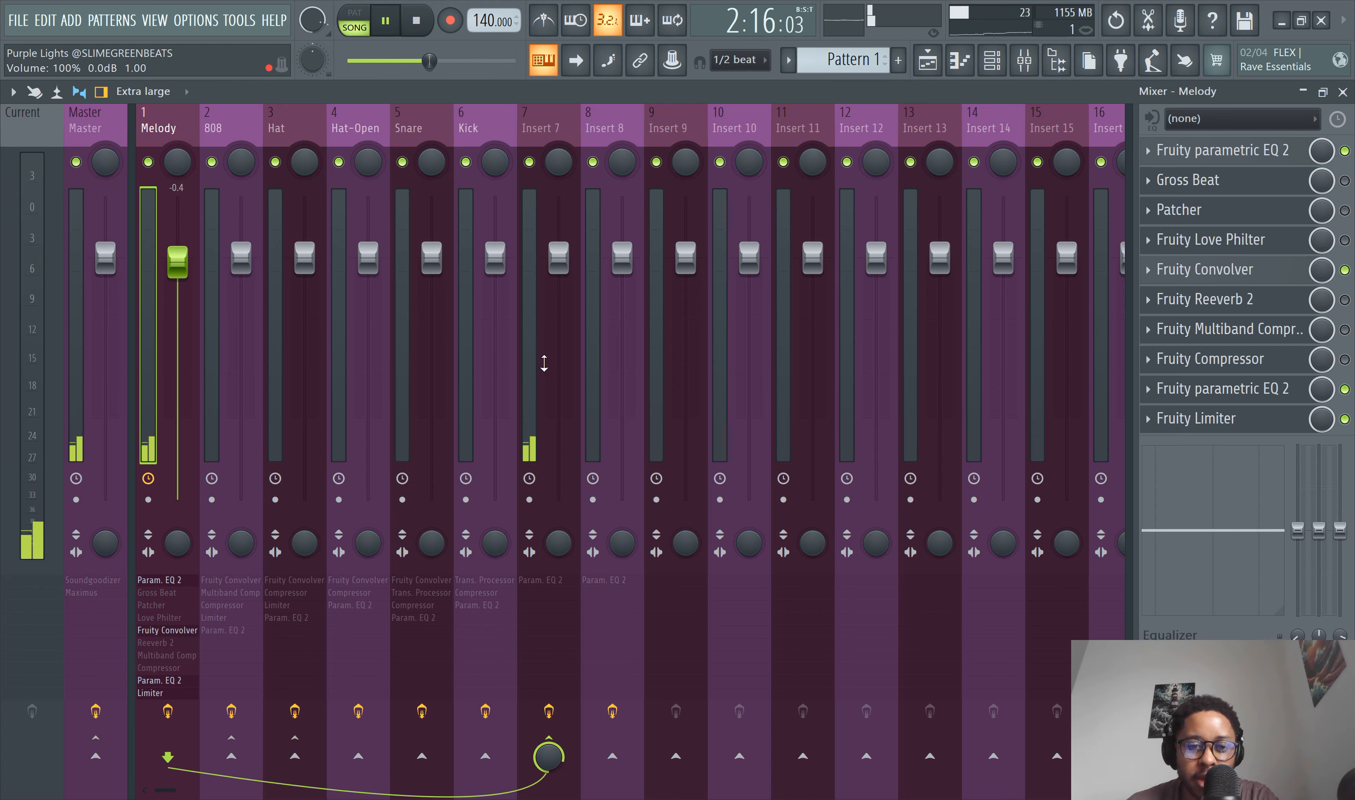
- Add a Fruity parametric EQ 2 in slot 1 of Insert 7 and lower its band 1 low shelf to -18 dB at about 155 Hz
left_click(529, 328)
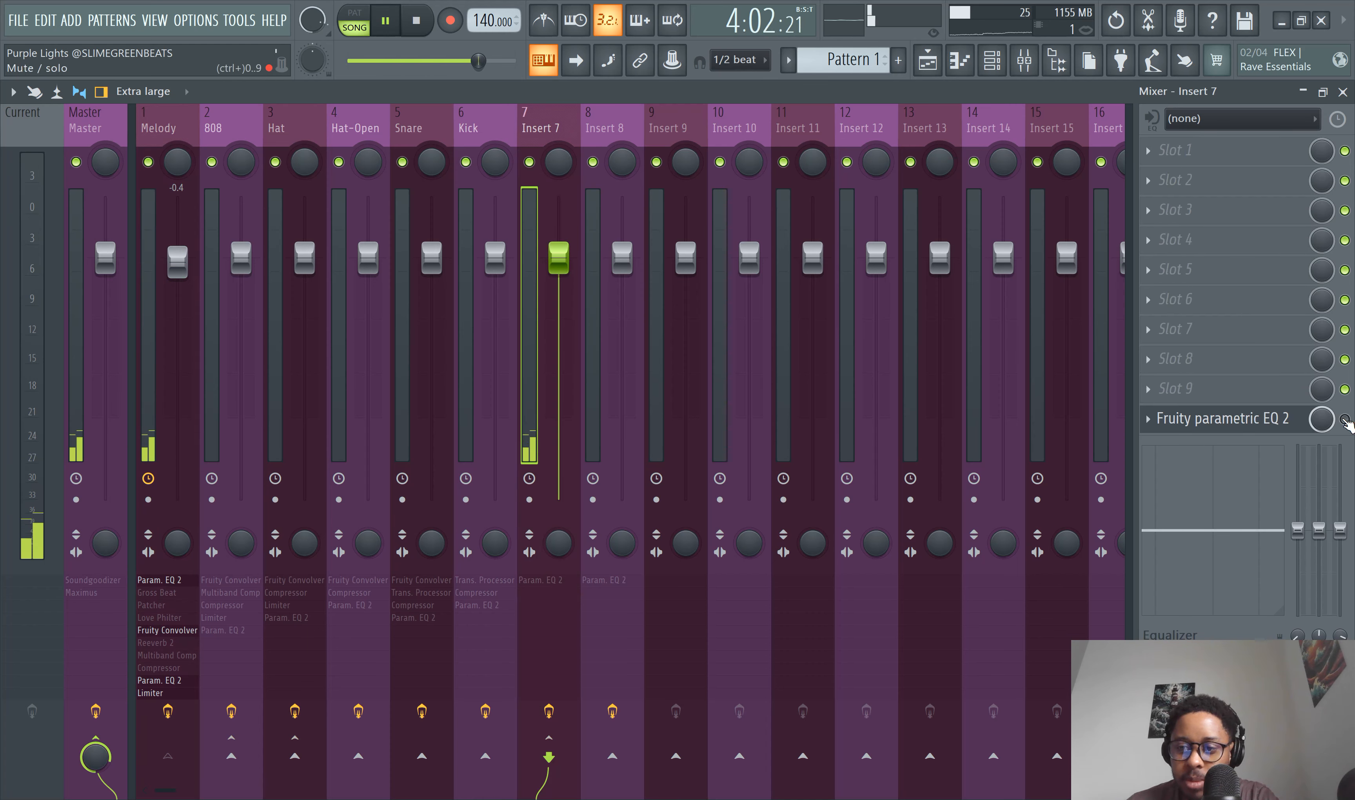
left_click(1203, 157)
left_click(812, 633)
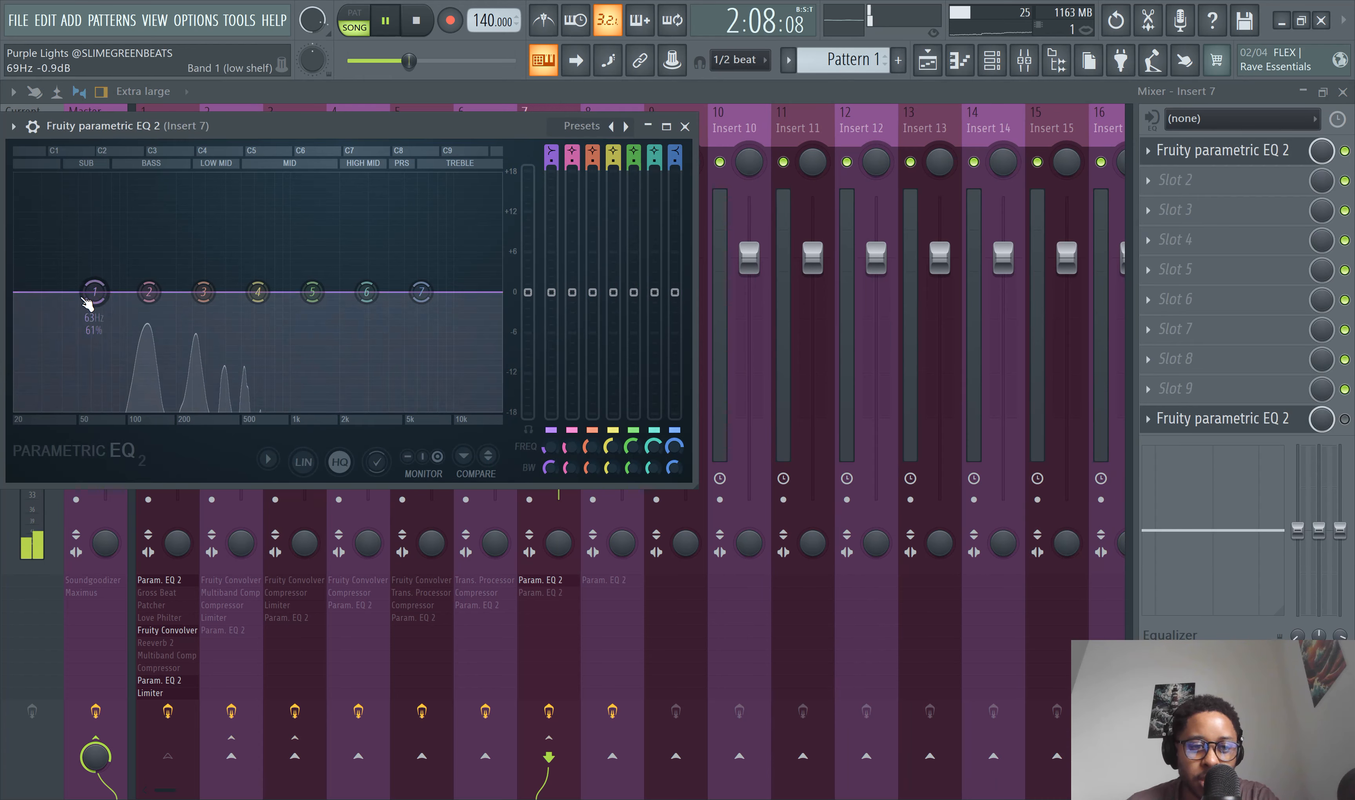
left_click_drag(95, 291, 159, 409)
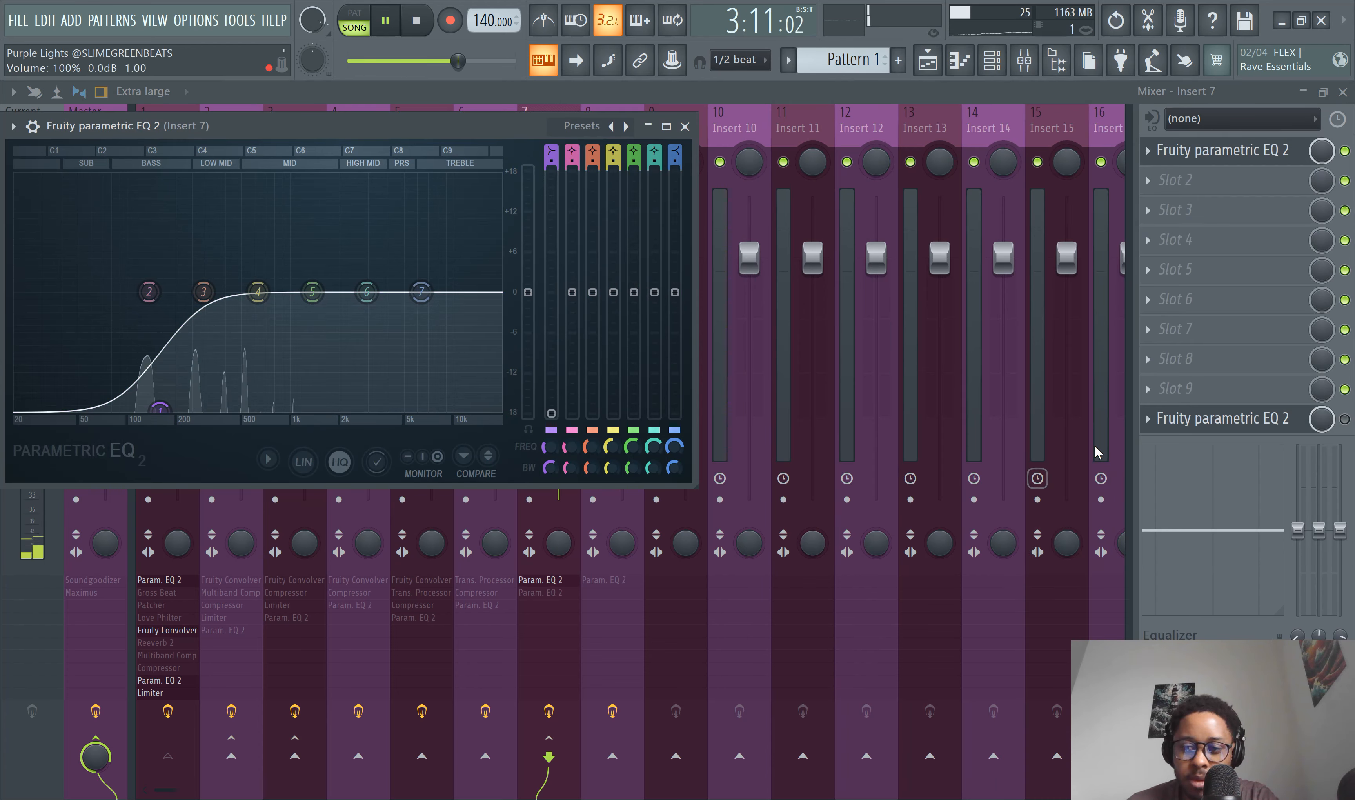
- Enable Insert 7's slot 10 EQ, lower its band 1 to -18 dB at about 600 Hz, and compare it with the slot 1 EQ
left_click(1345, 419)
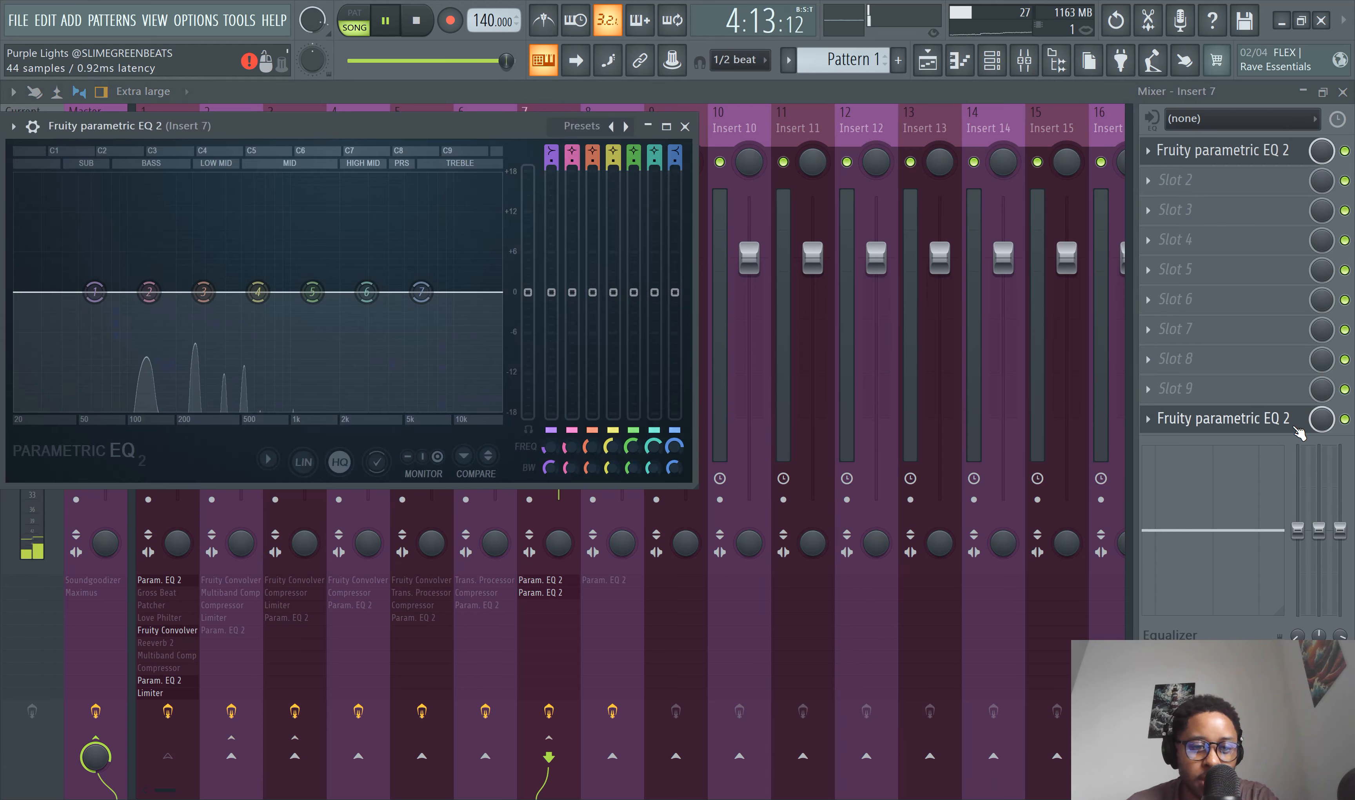
left_click_drag(94, 292, 414, 400)
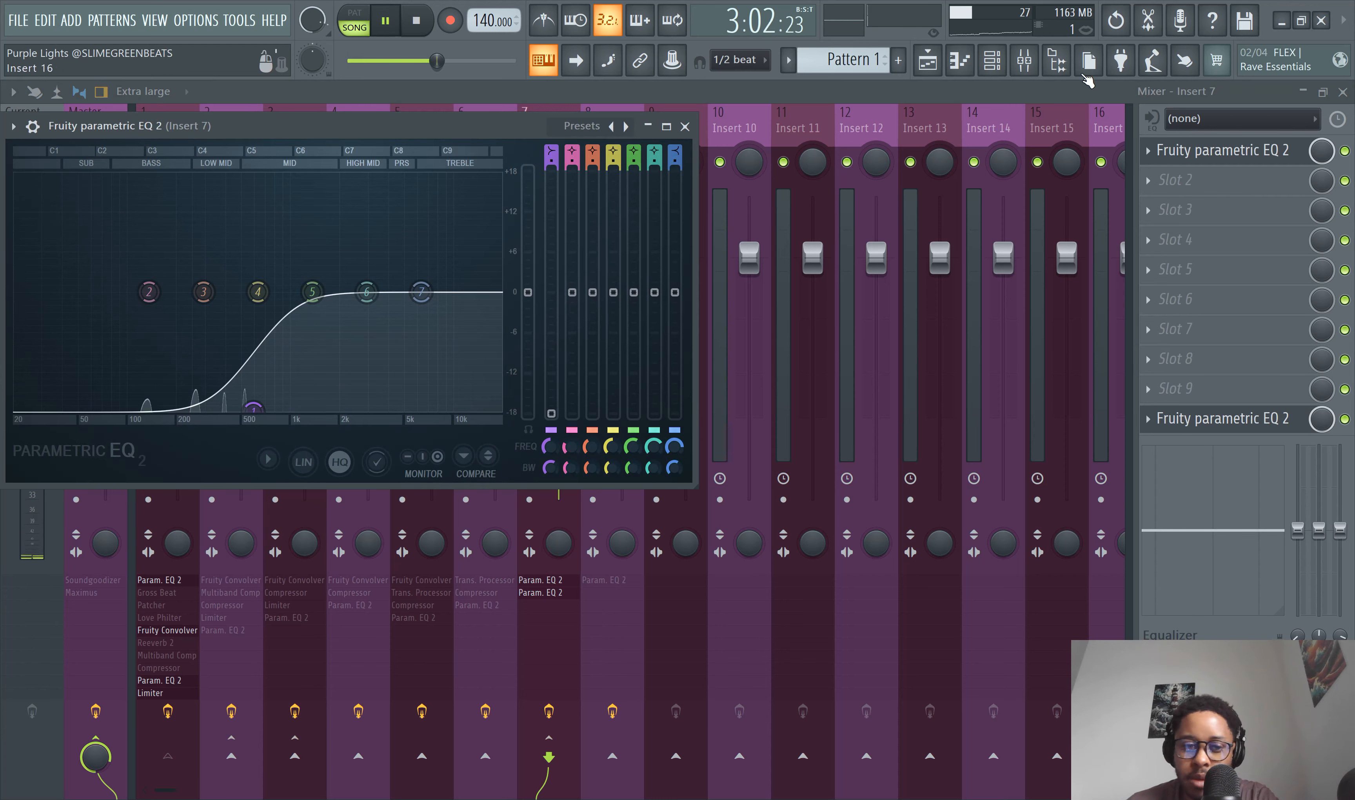
left_click(1211, 154)
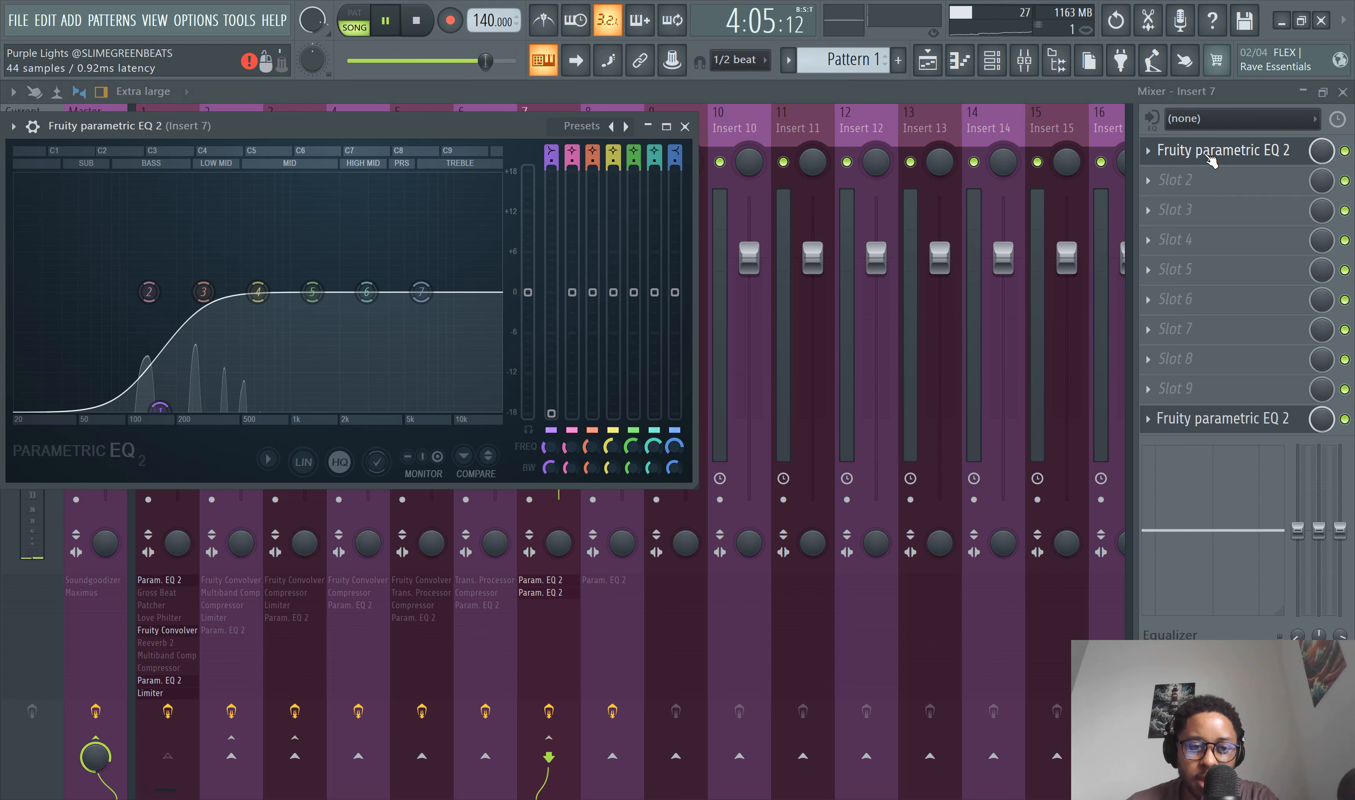
left_click(1210, 159)
- Review the Melody track's effects, and compare the curves and spectra of the slot 10 and slot 1 EQs on Insert 7
left_click(177, 262)
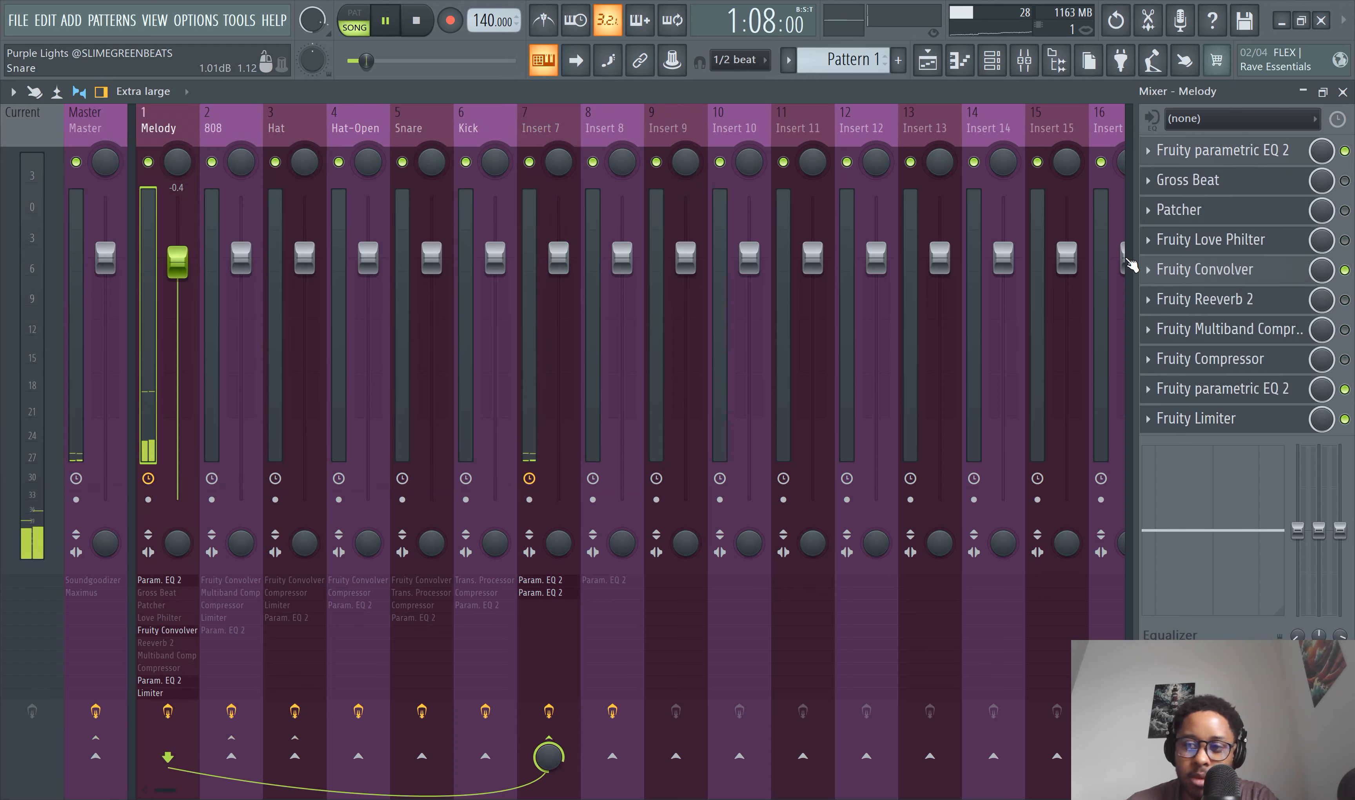
left_click(1260, 159)
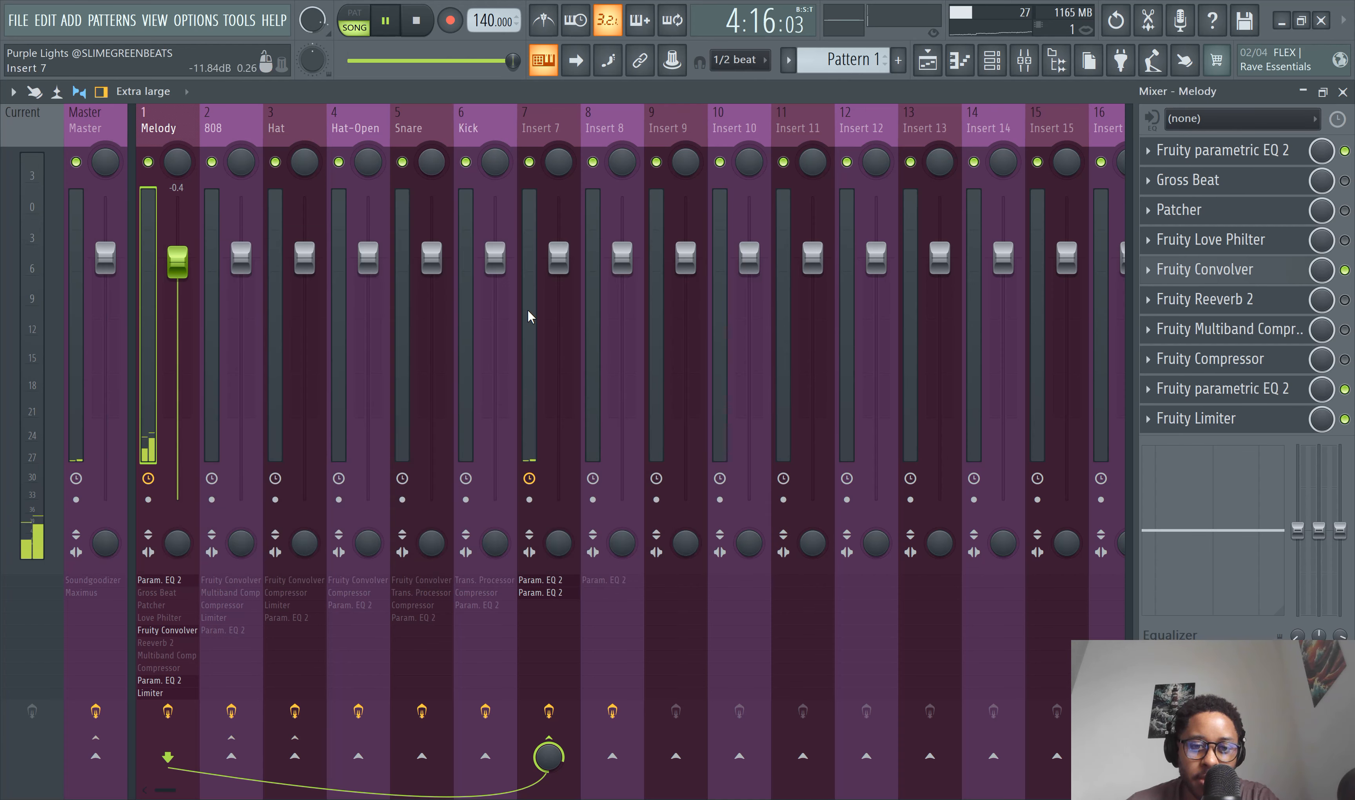
left_click(529, 315)
left_click(1197, 426)
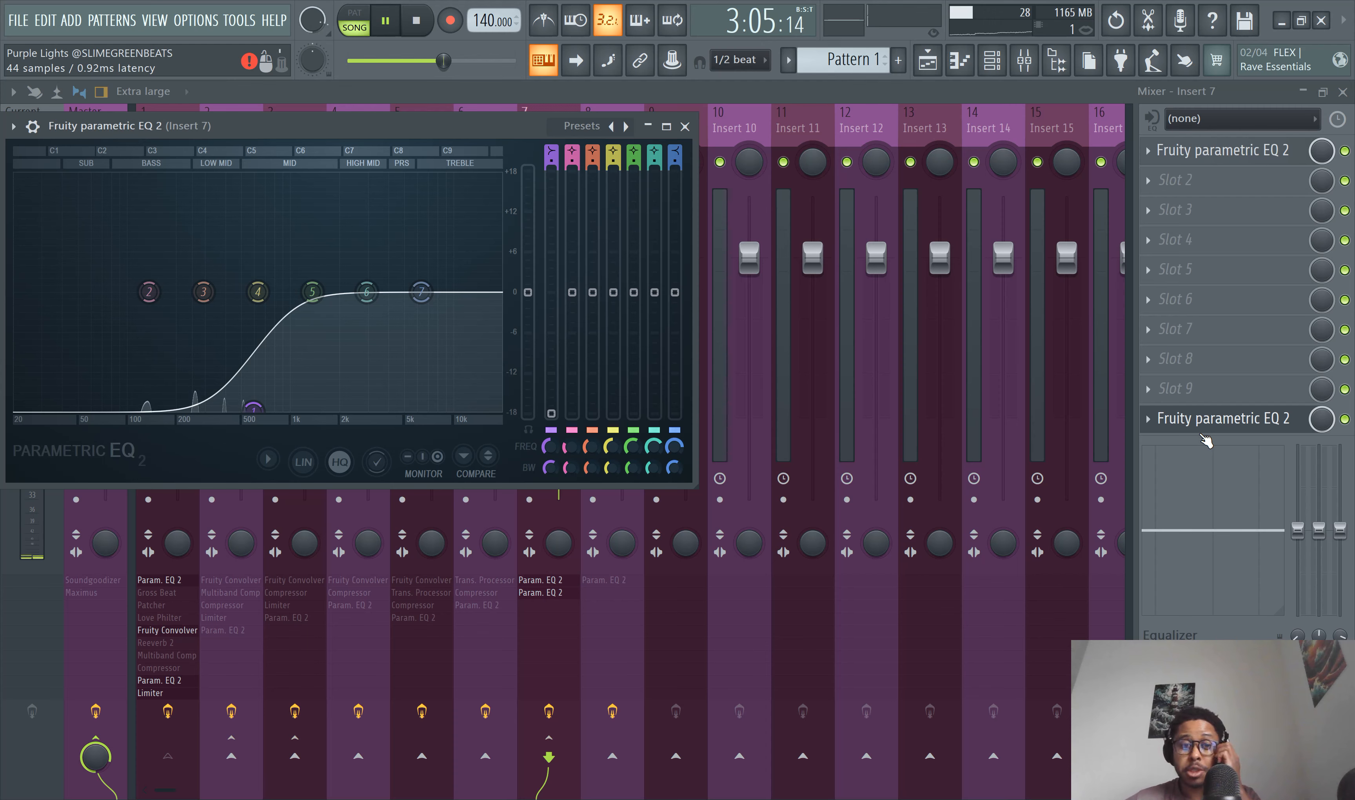
left_click(1200, 435)
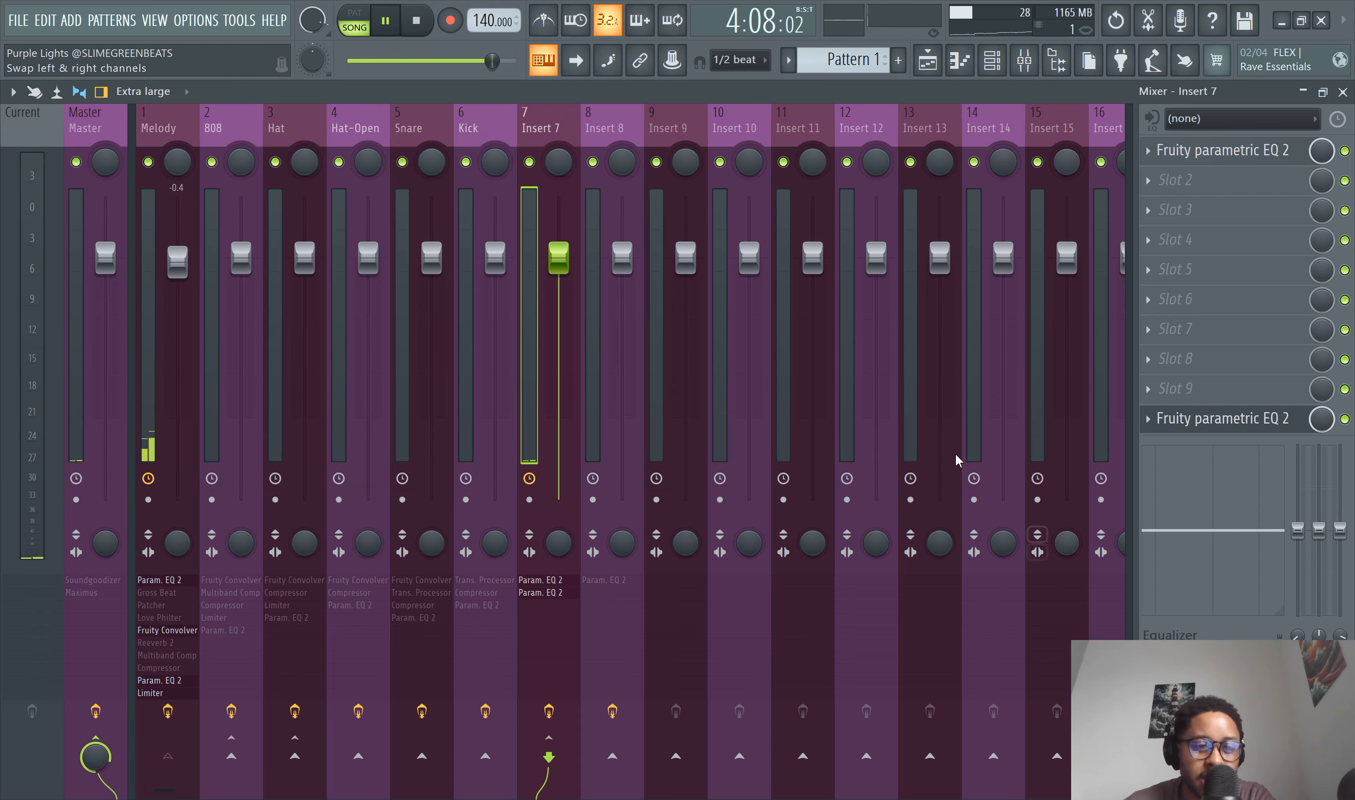
left_click(1272, 149)
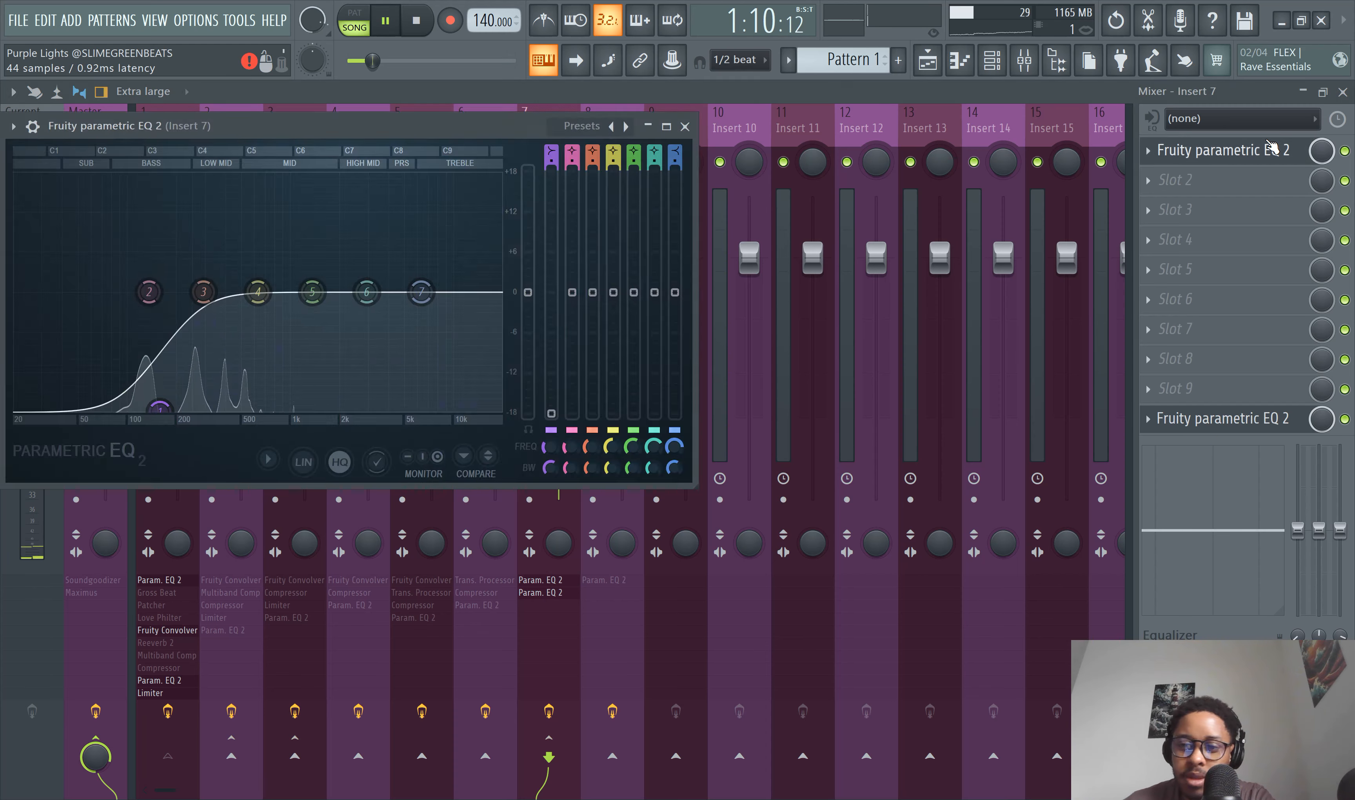
left_click(1272, 149)
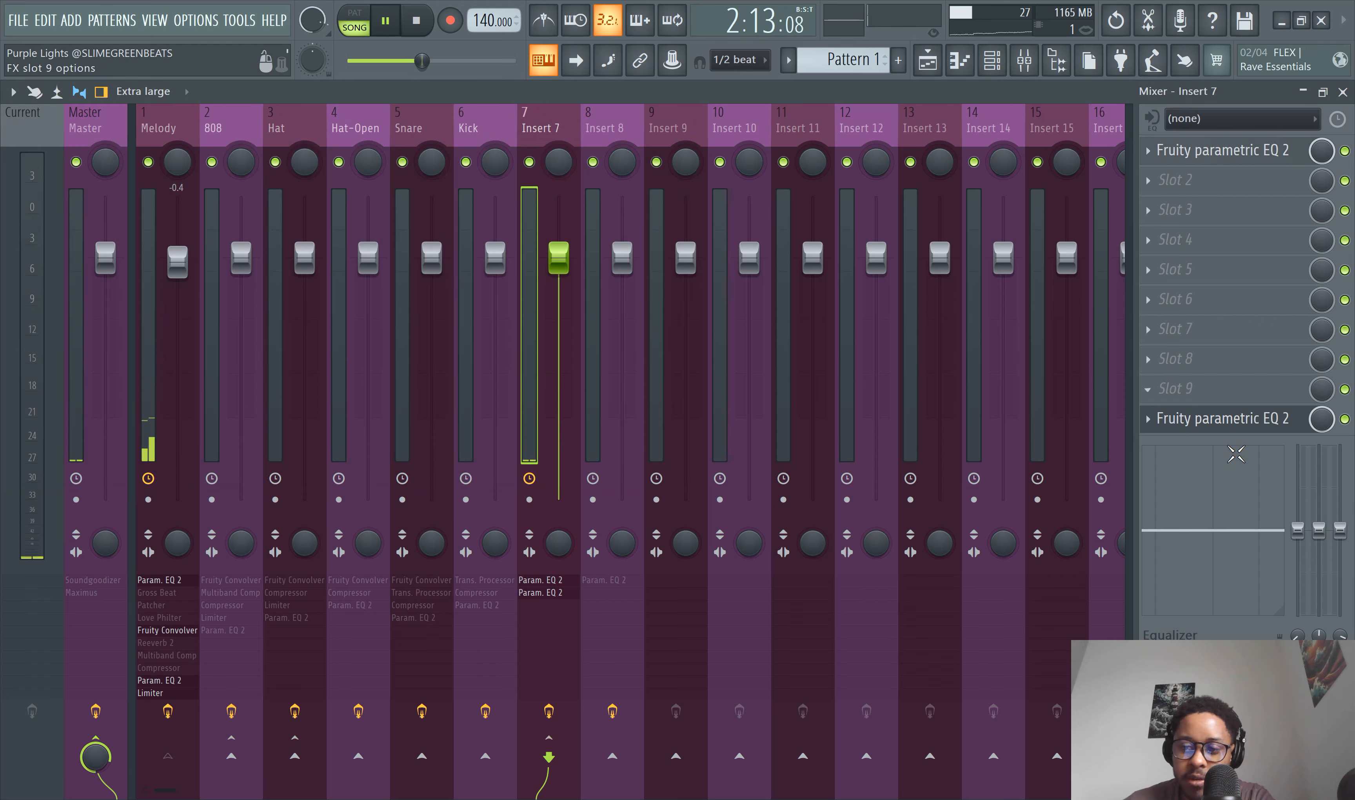
left_click(1242, 426)
left_click(1242, 426)
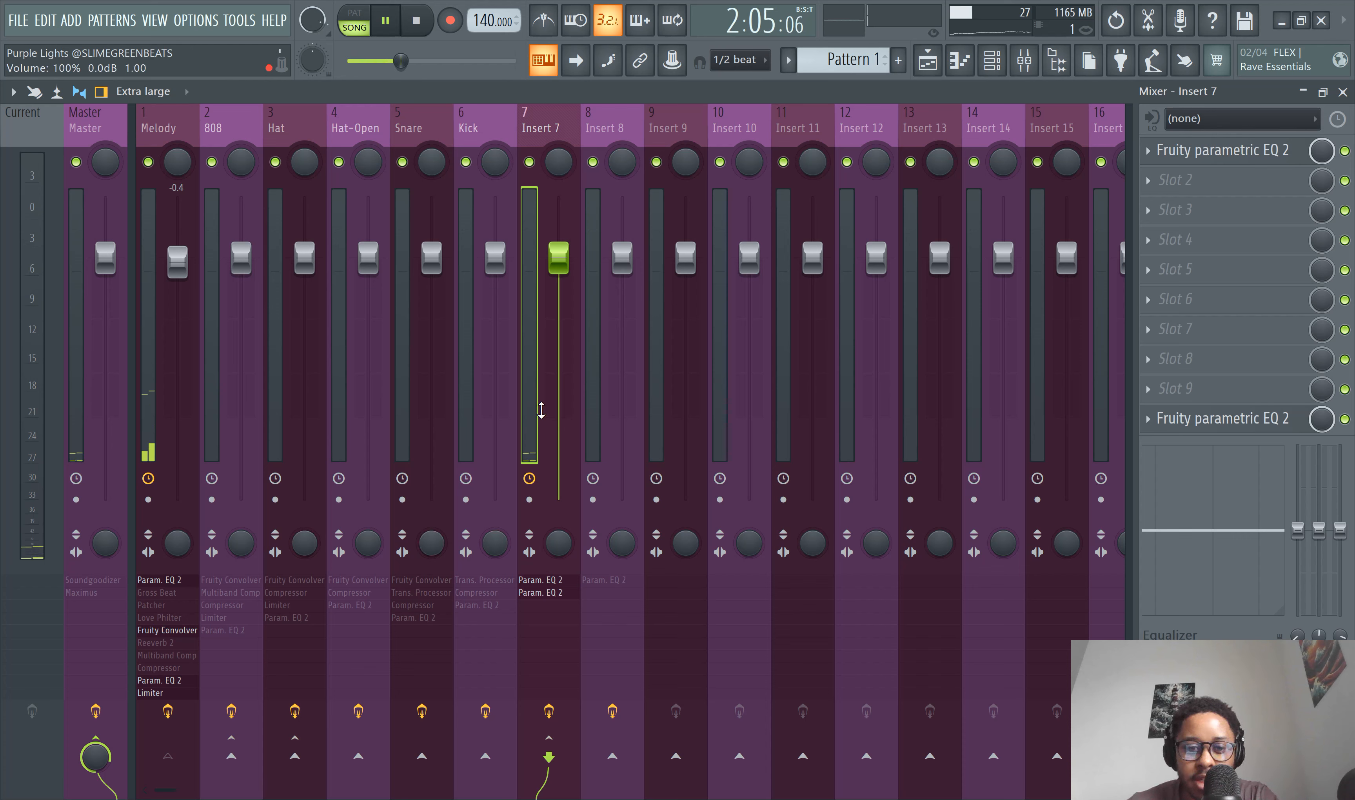
- Alternate between the Melody and Insert 7 tracks to compare their effect chains and routing
left_click(145, 361)
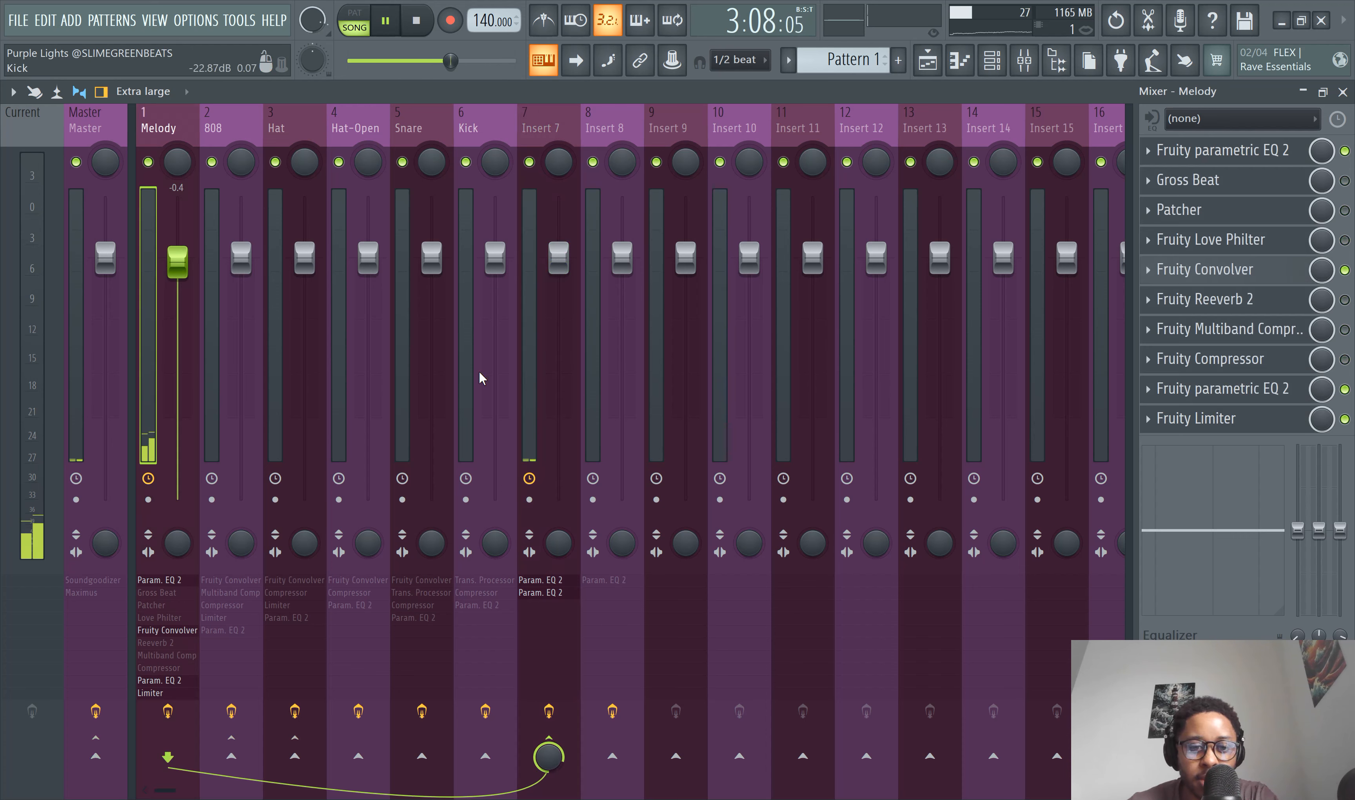
left_click(526, 363)
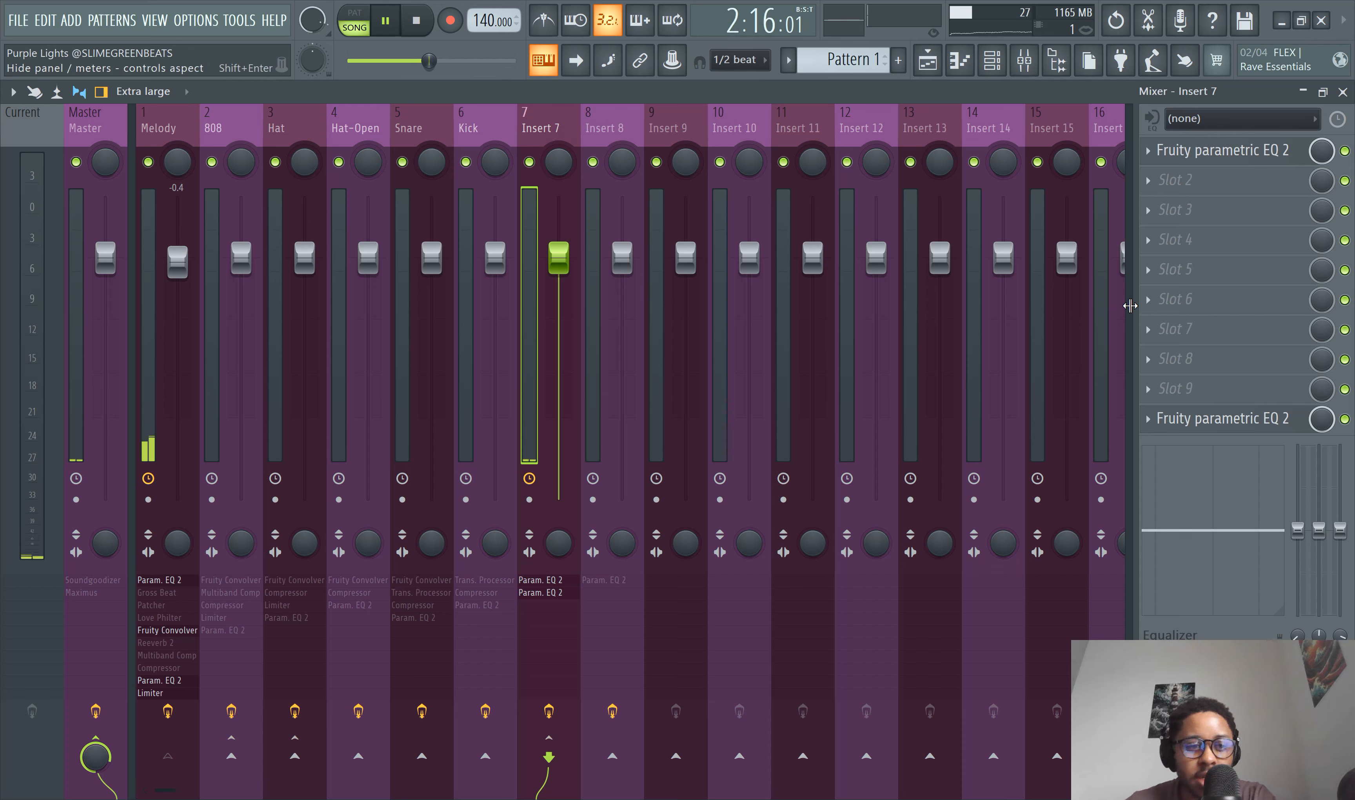
left_click(158, 290)
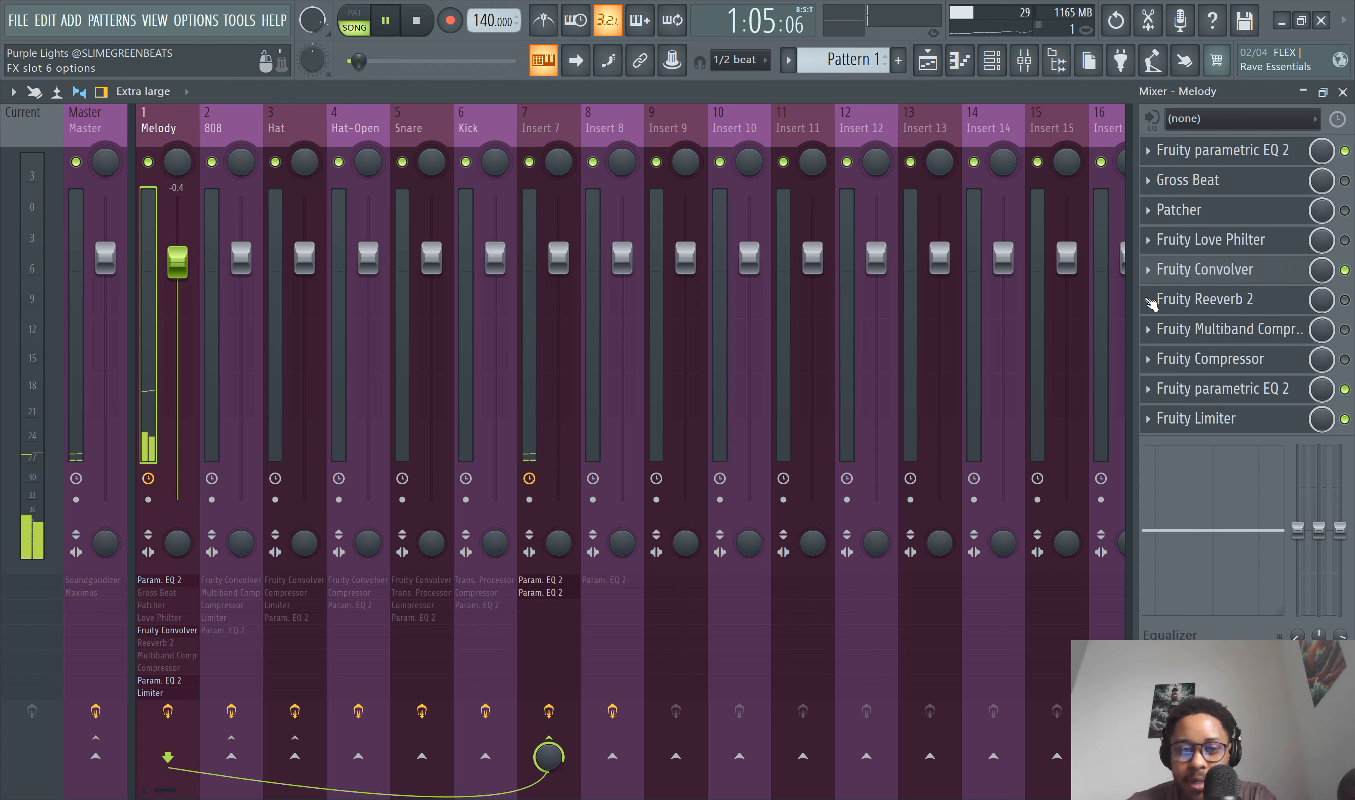
left_click(543, 267)
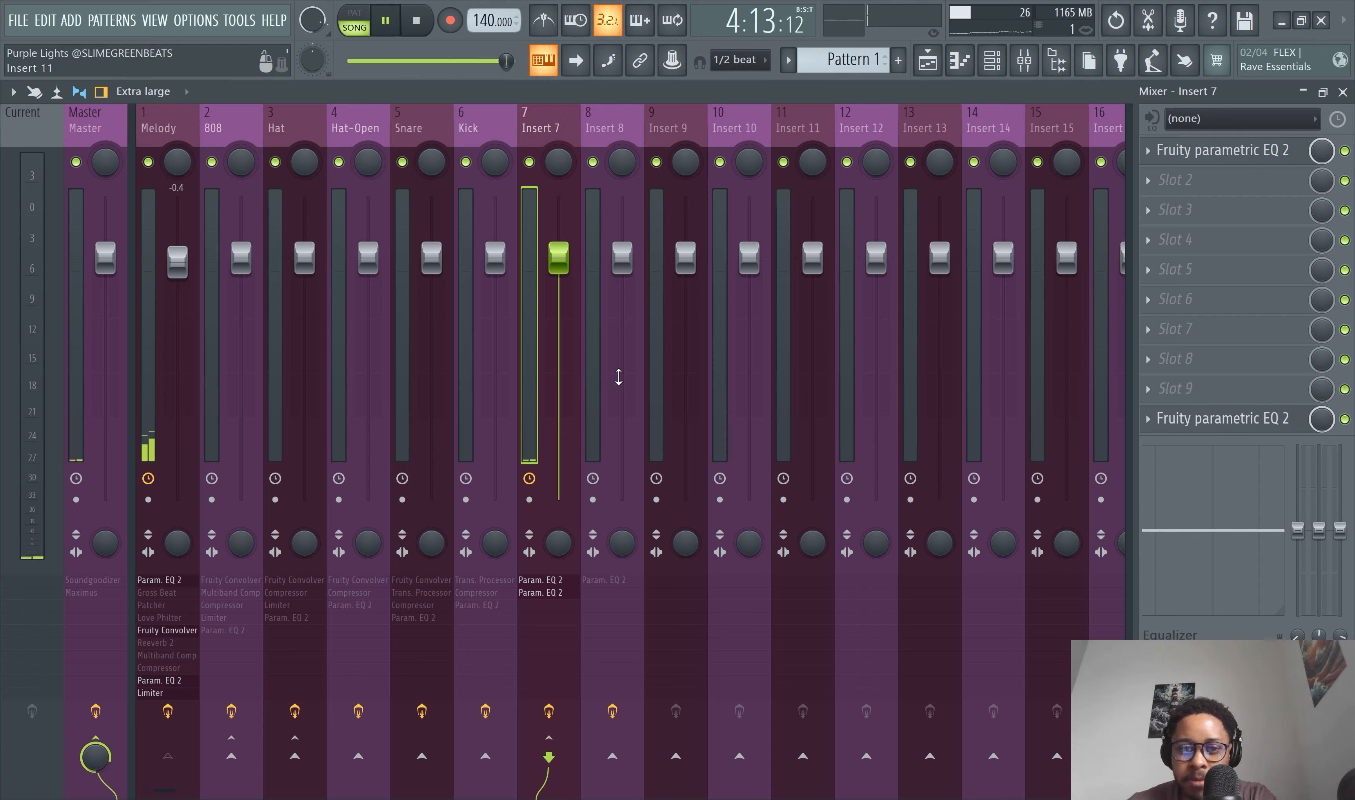
- Add Fruity Limiter in slot 10 of the Master track, close its window and switch the effect off
left_click(75, 250)
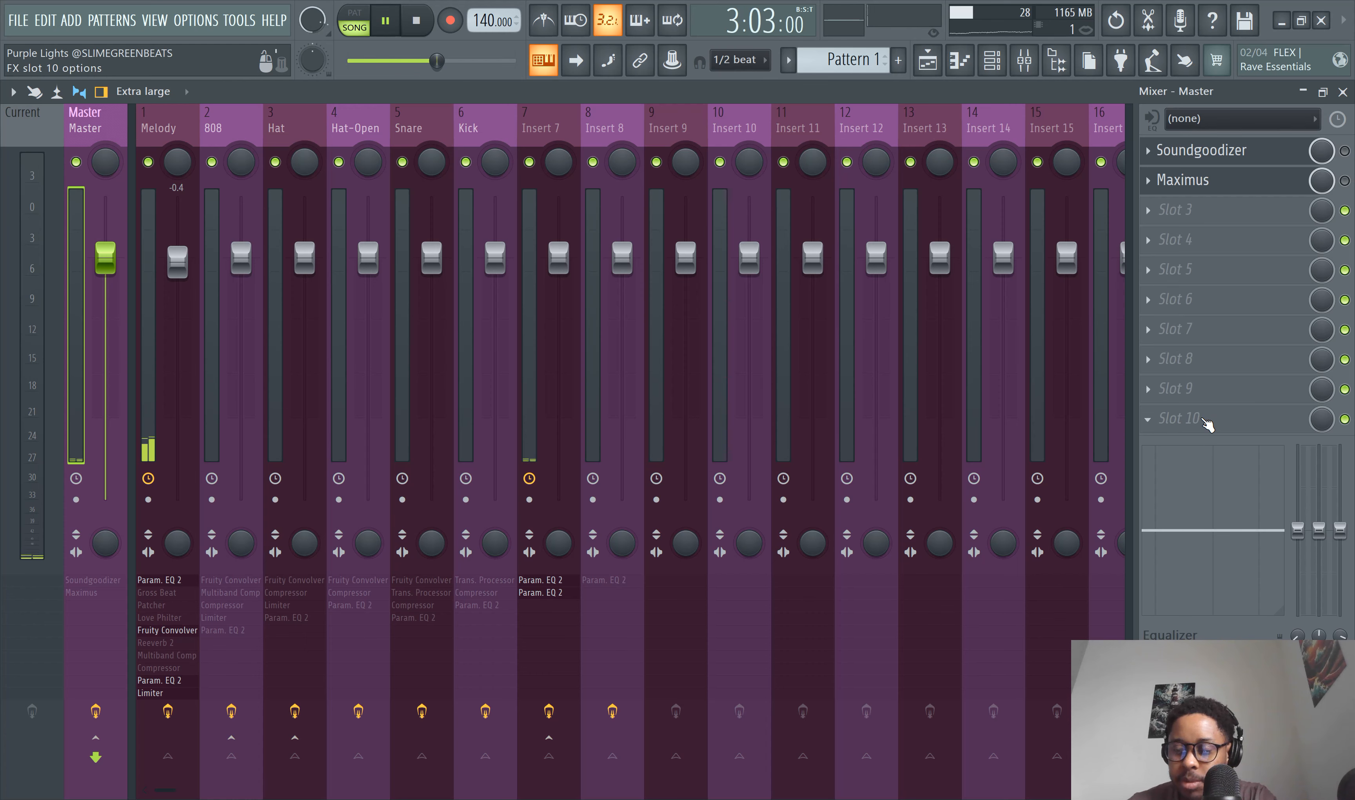
left_click(1177, 421)
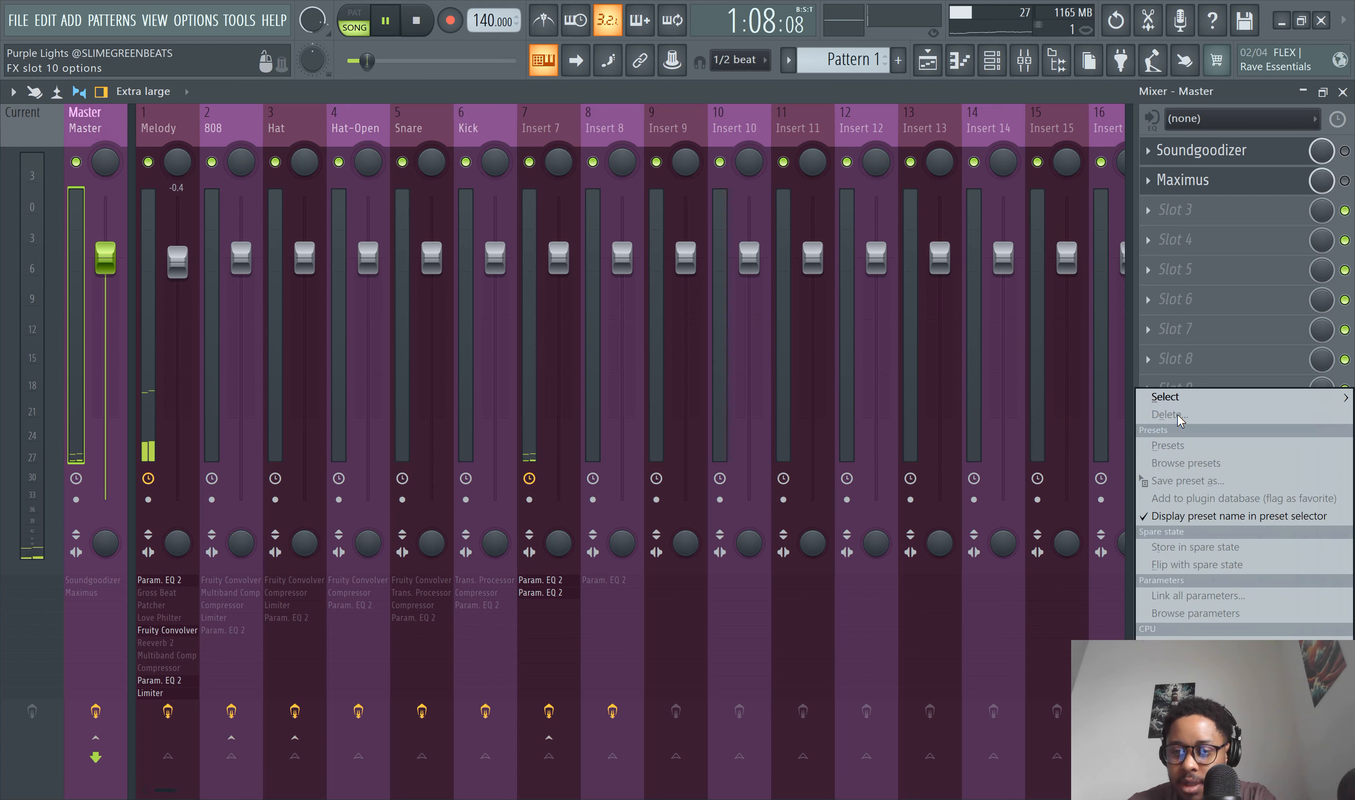
mouse_move(1185, 409)
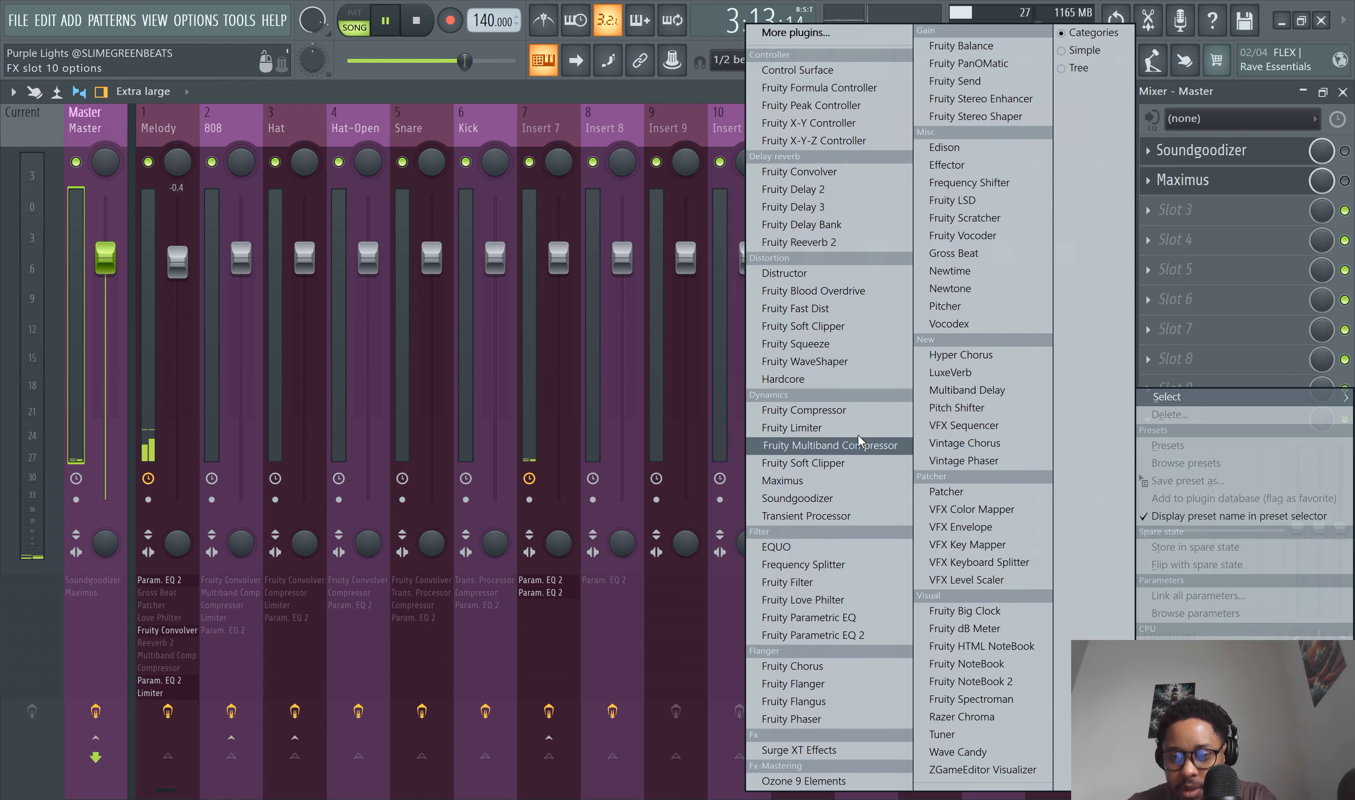
left_click(846, 427)
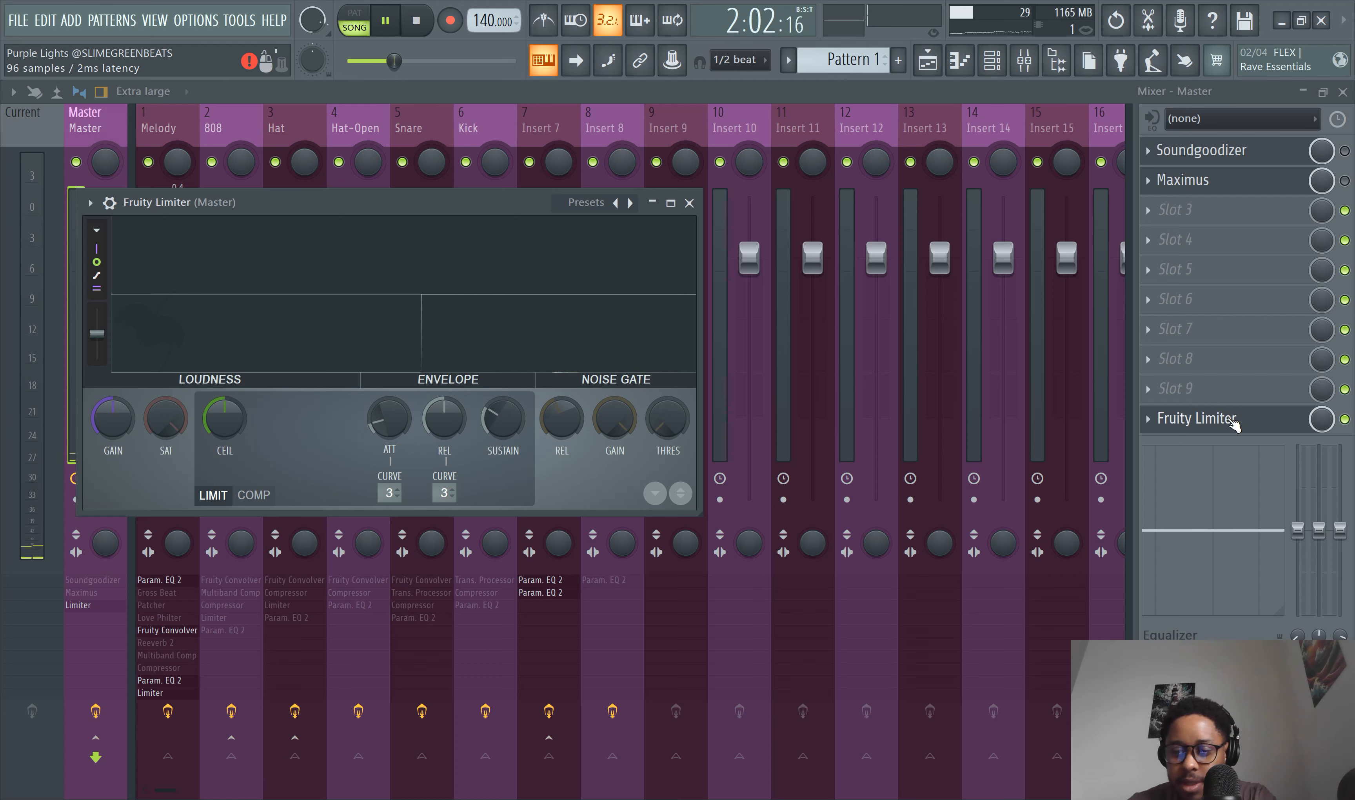
key("Escape")
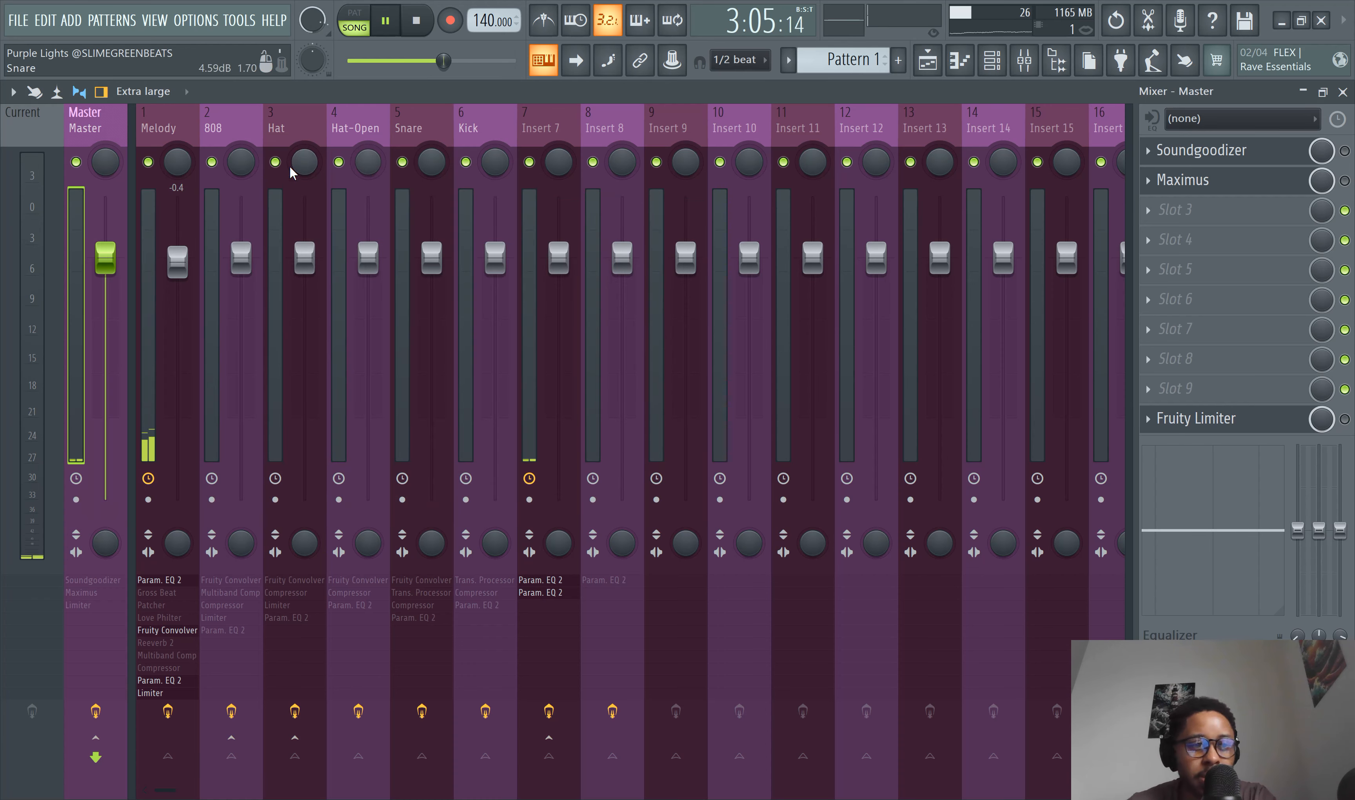
- Create a new project from a Minimal template that includes a limiter, without saving changes to untitled.flp
left_click(18, 20)
mouse_move(50, 67)
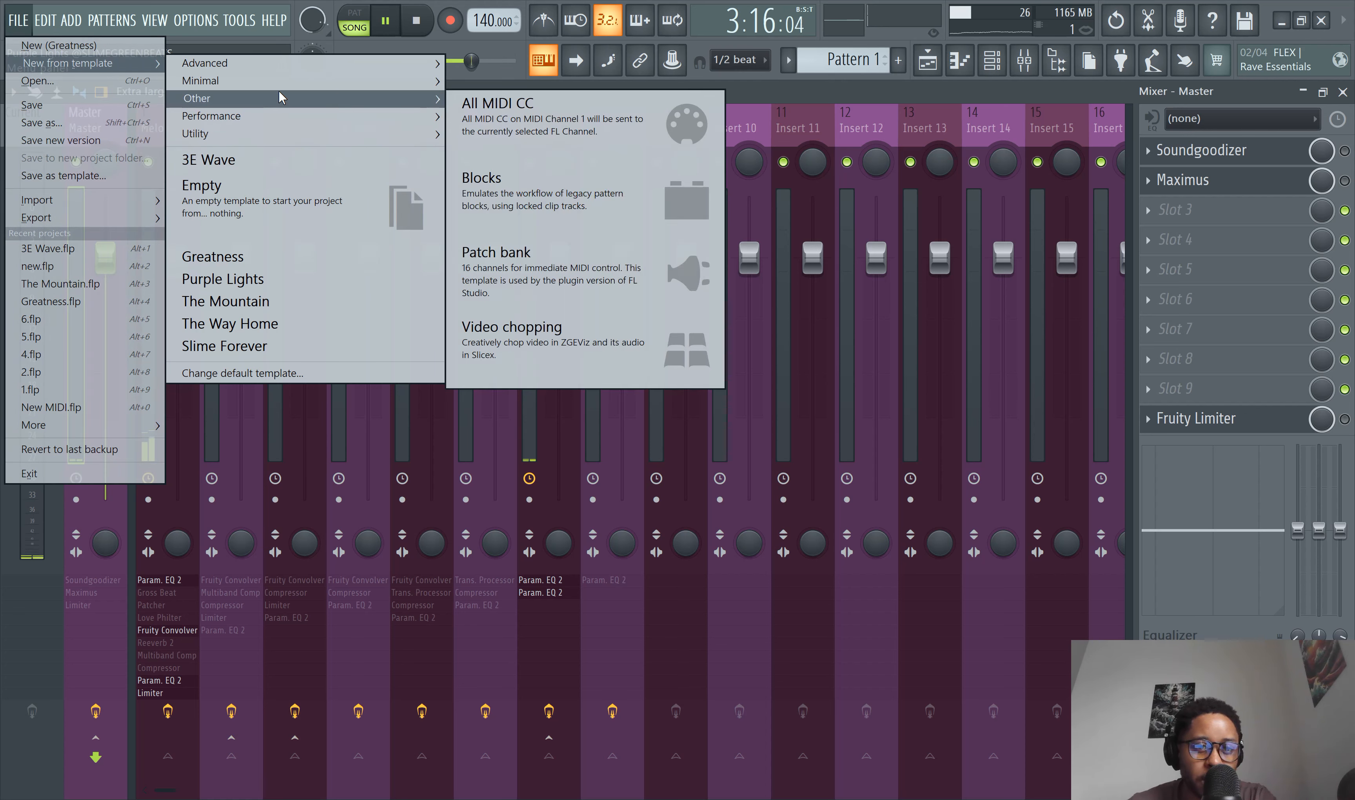
mouse_move(282, 85)
left_click(719, 433)
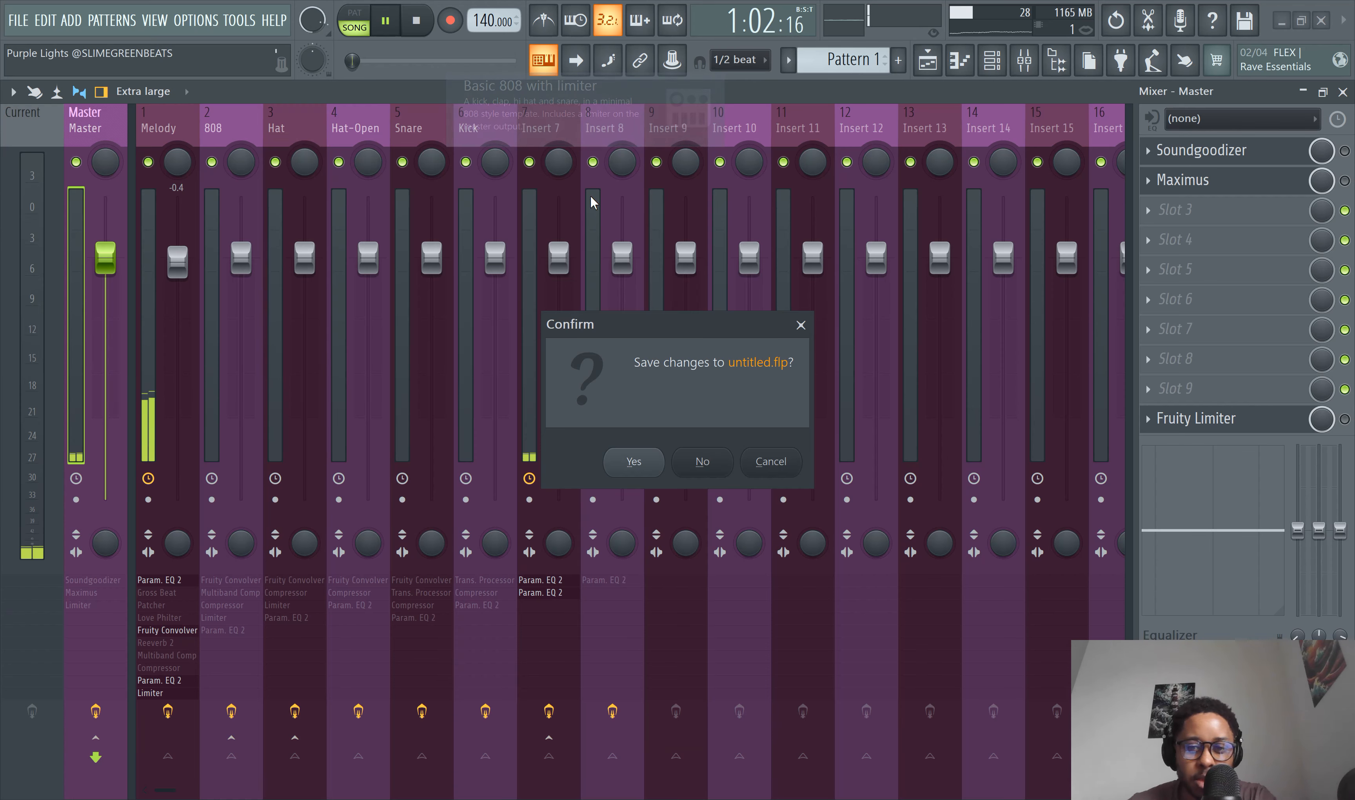
left_click(695, 460)
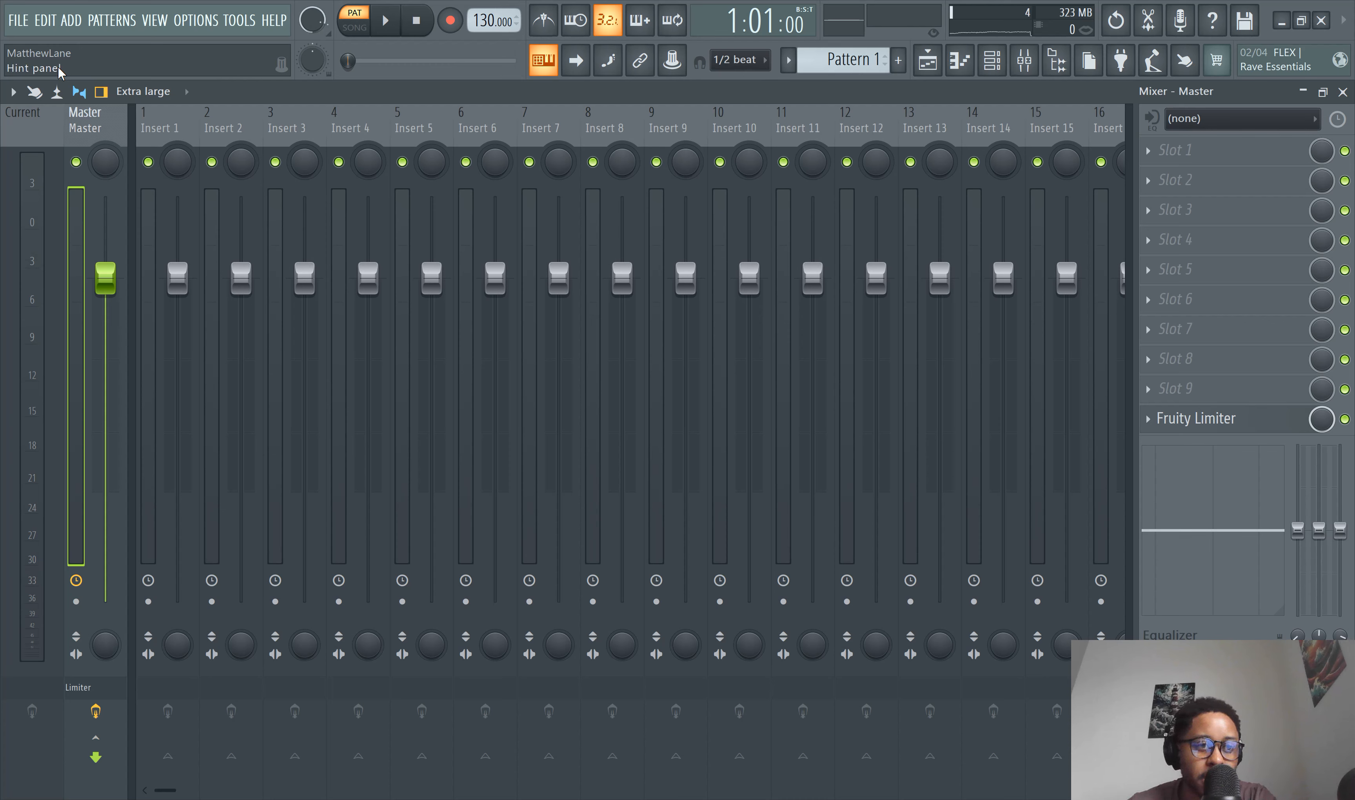
- Open the Fruity Limiter in slot 10 of the Master track, bring its window into full view and adjust its ceiling slightly
left_click(148, 275)
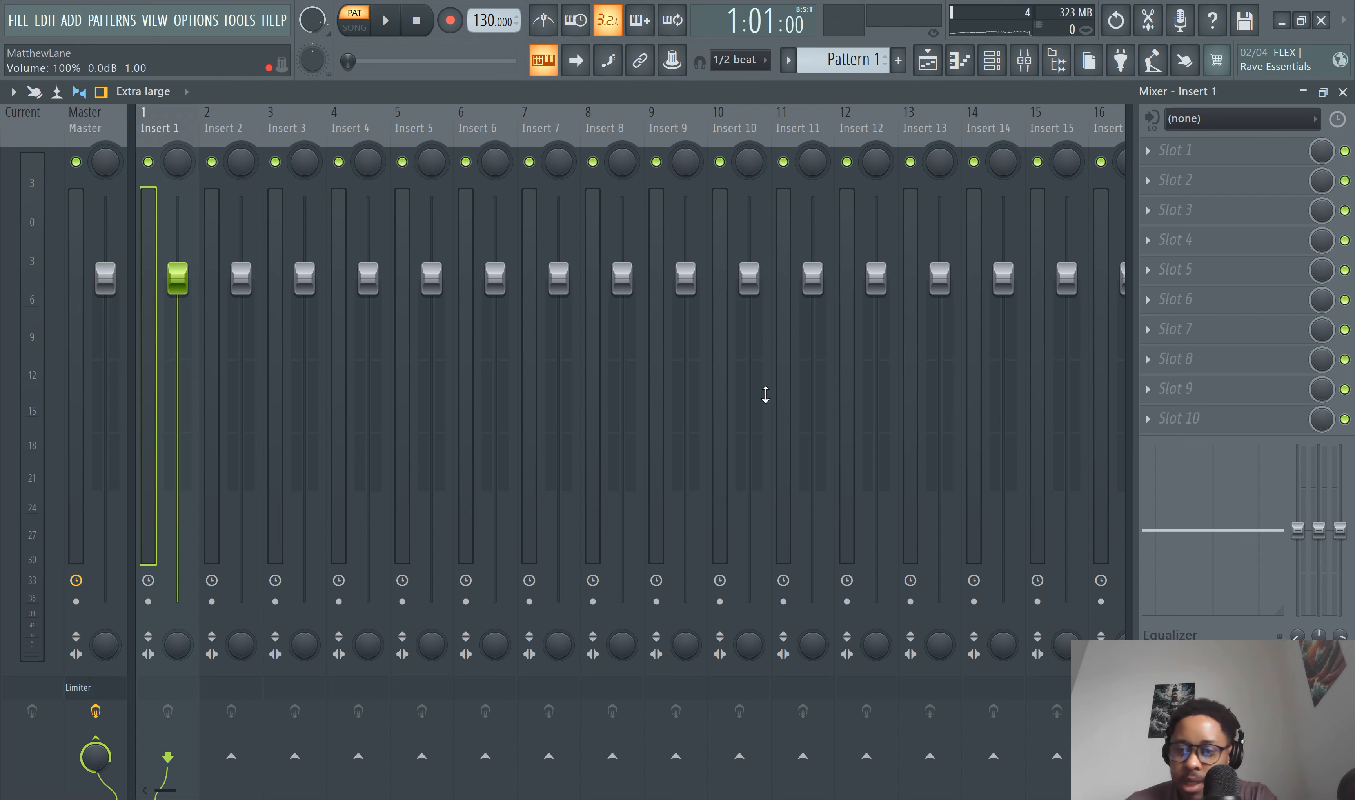
left_click(85, 237)
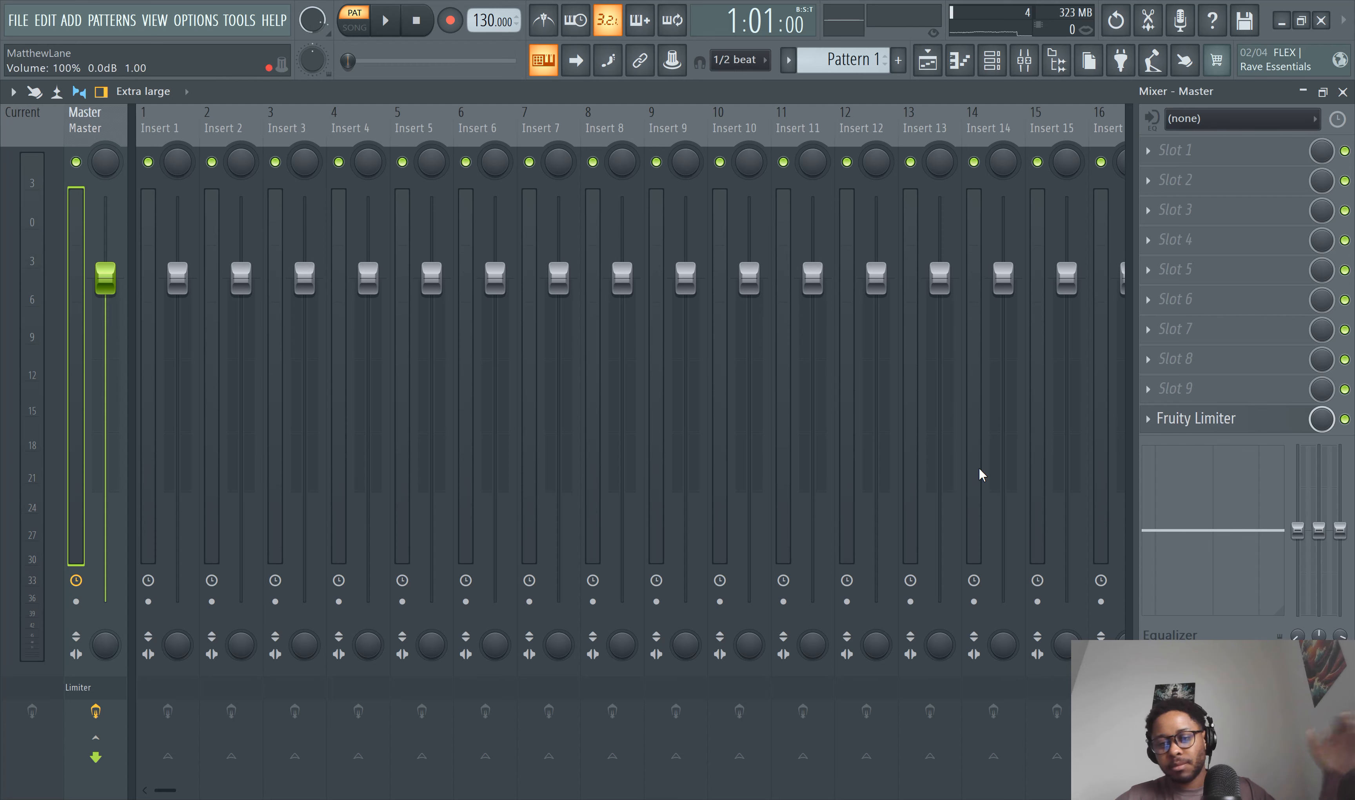
left_click(1238, 426)
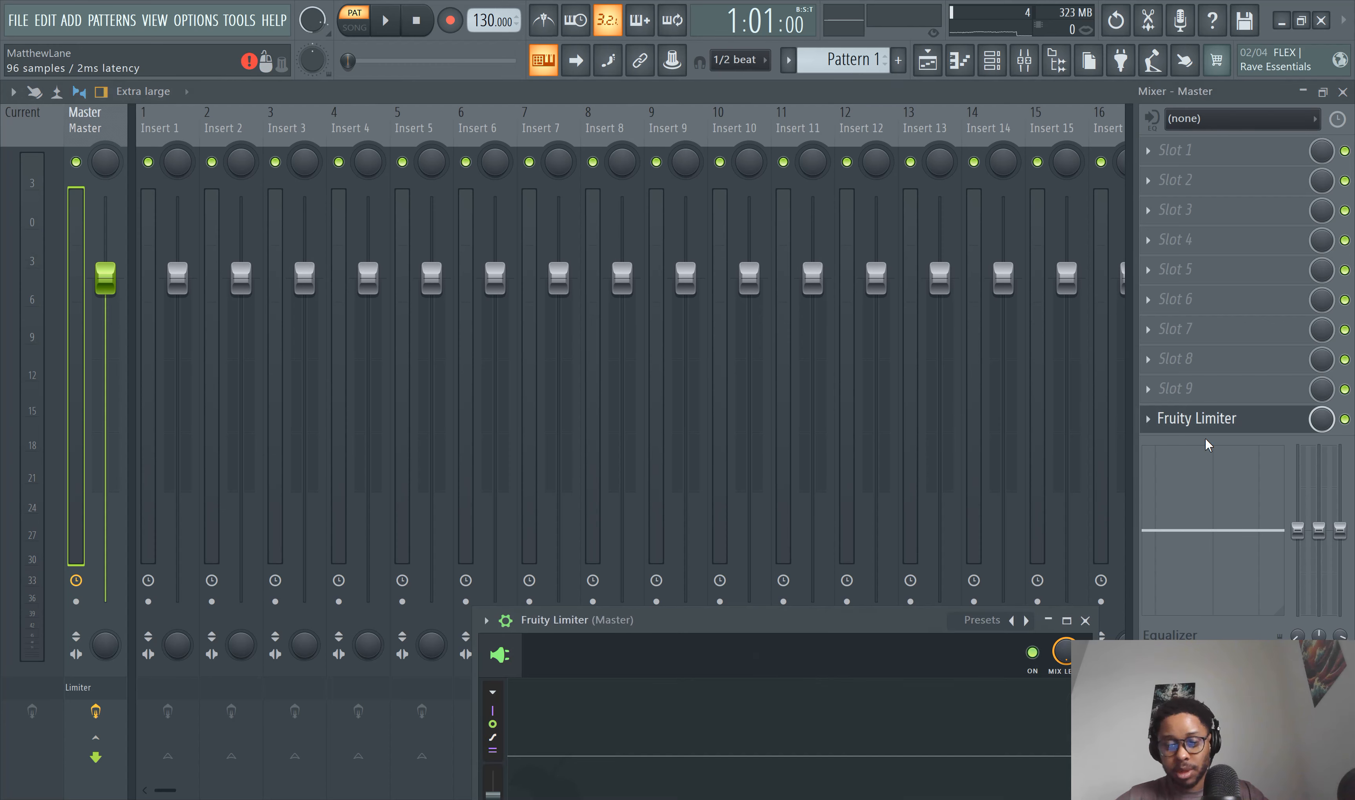
left_click_drag(801, 624, 823, 224)
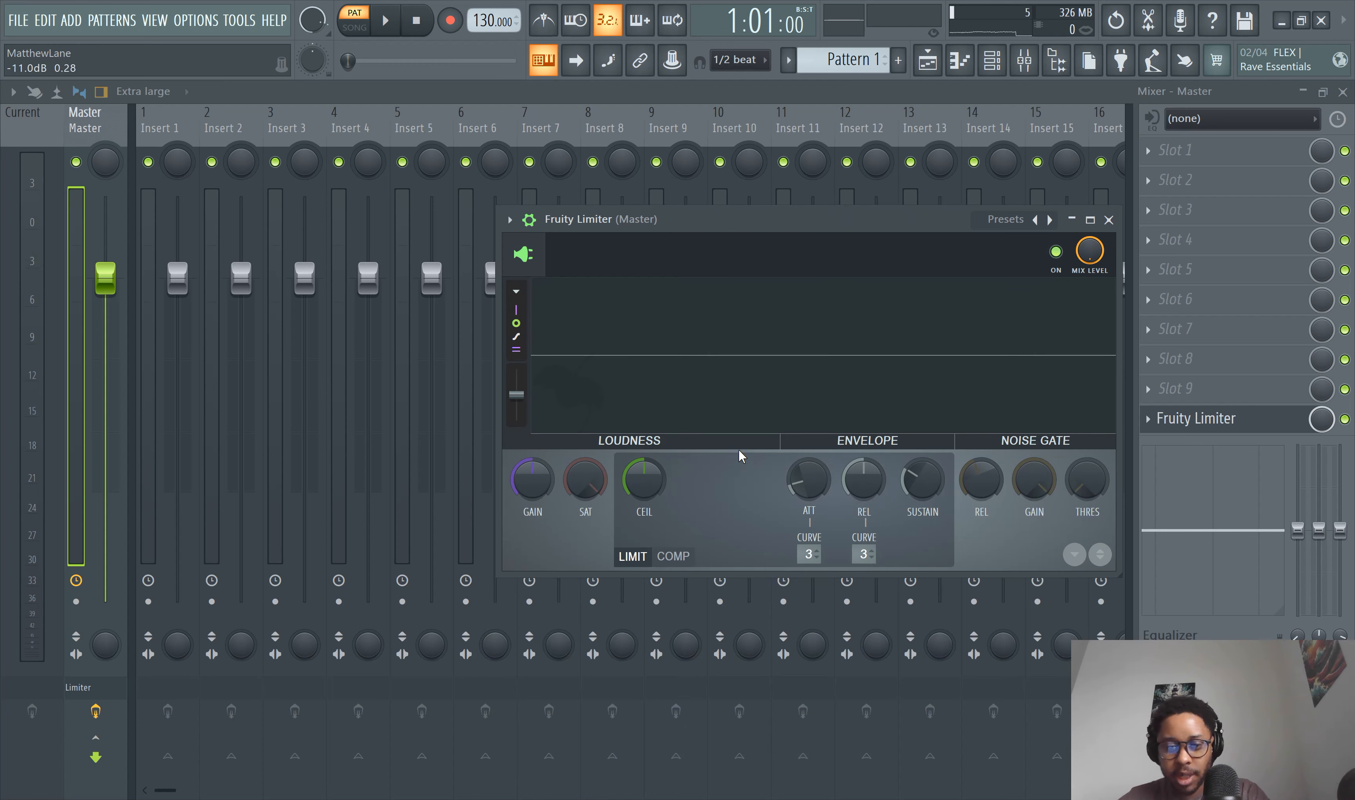
left_click_drag(656, 476, 642, 476)
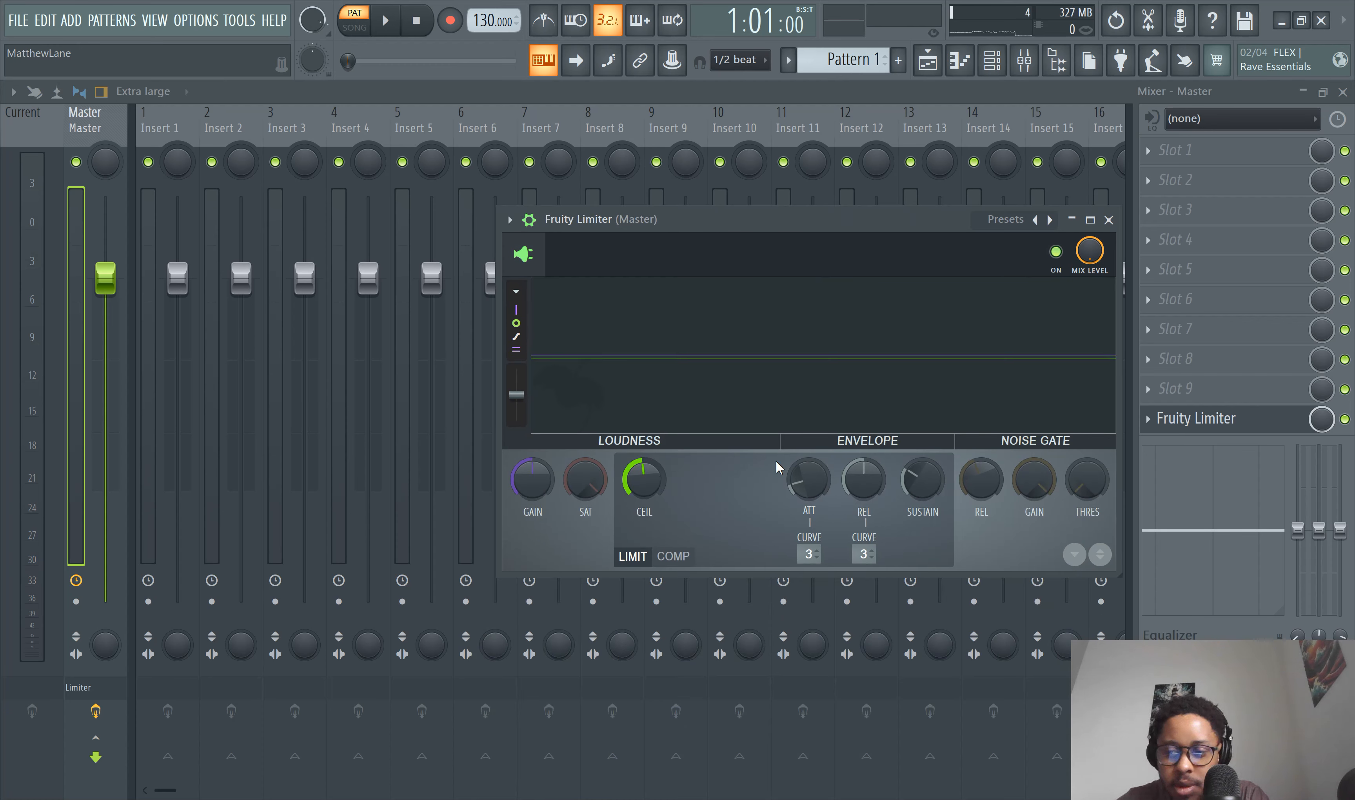
left_click_drag(819, 356, 756, 358)
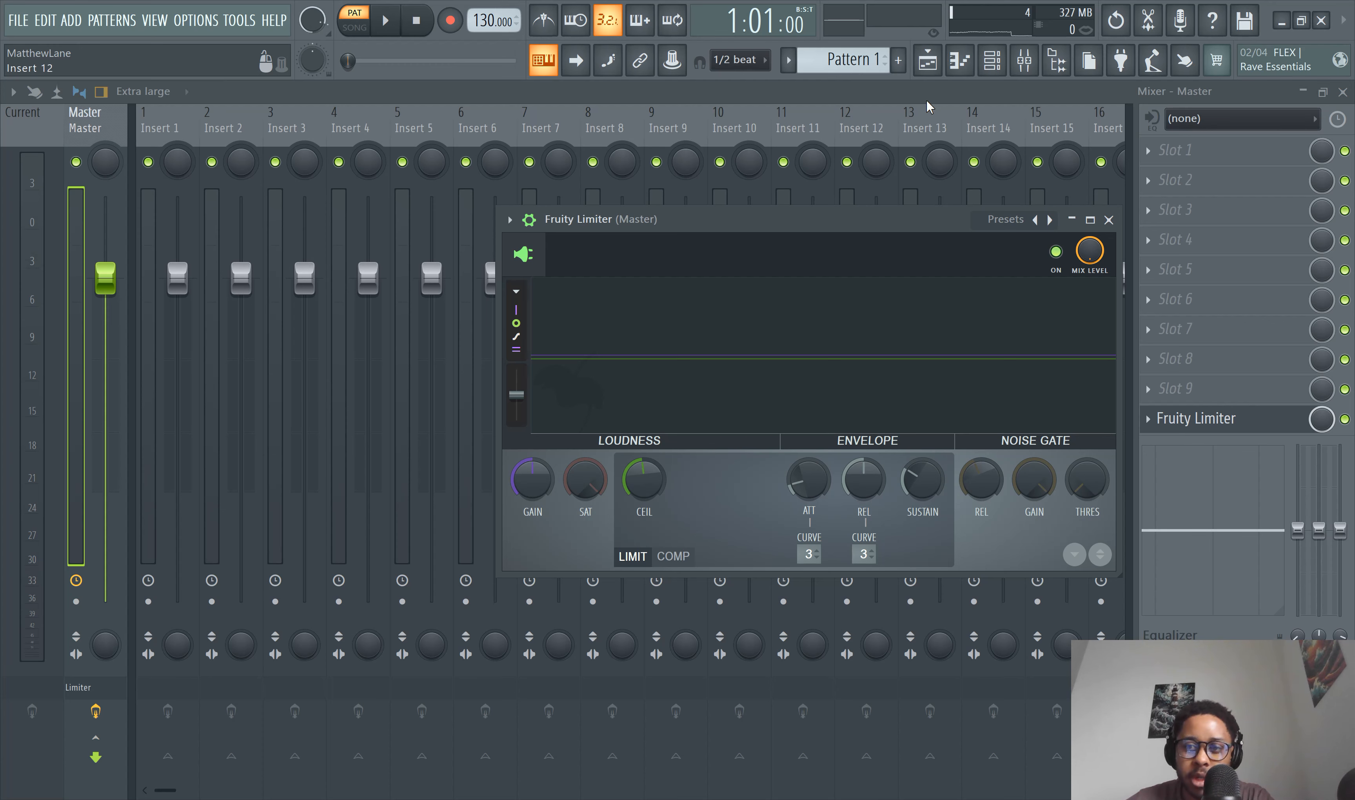
- Open the channel rack, view the 808 Kick's sampler settings, and add a GMS synthesizer channel
left_click(992, 60)
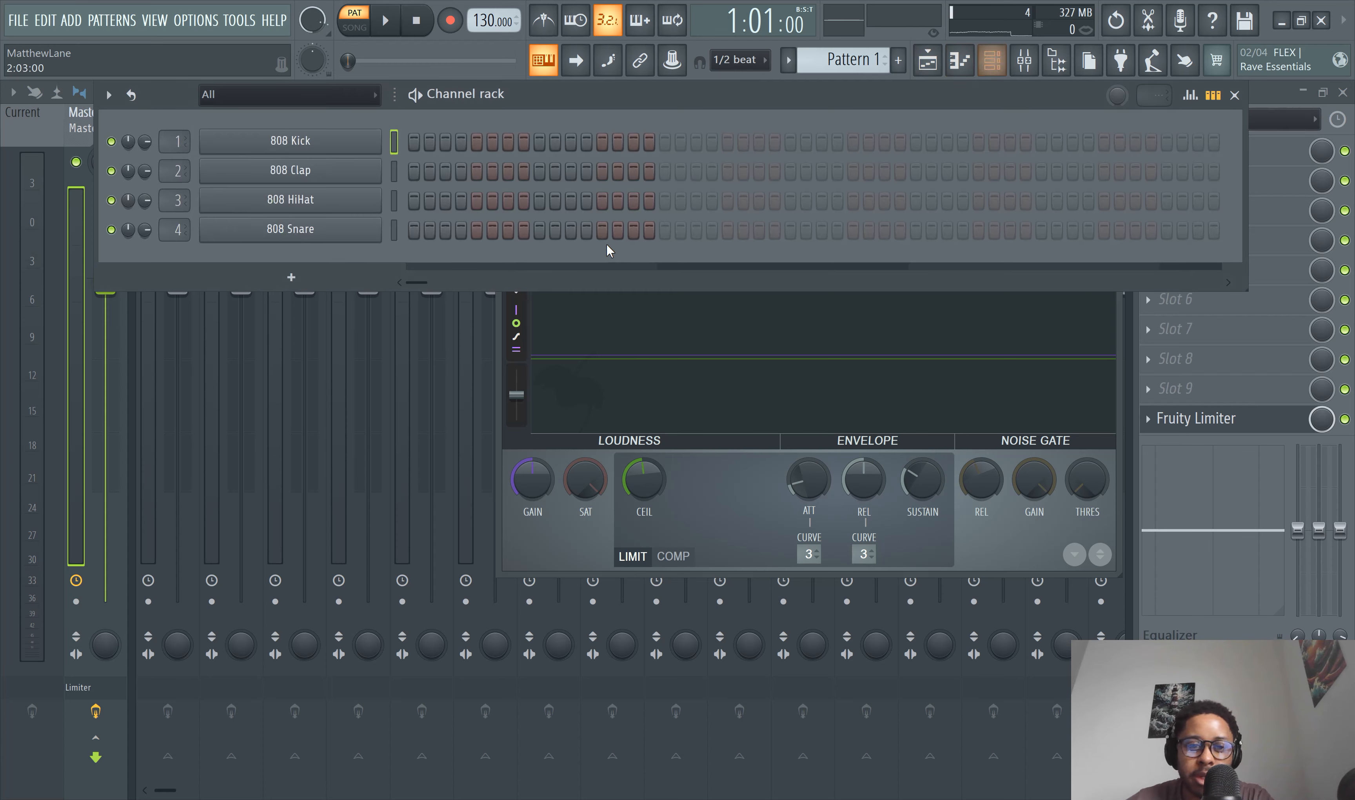
left_click(320, 152)
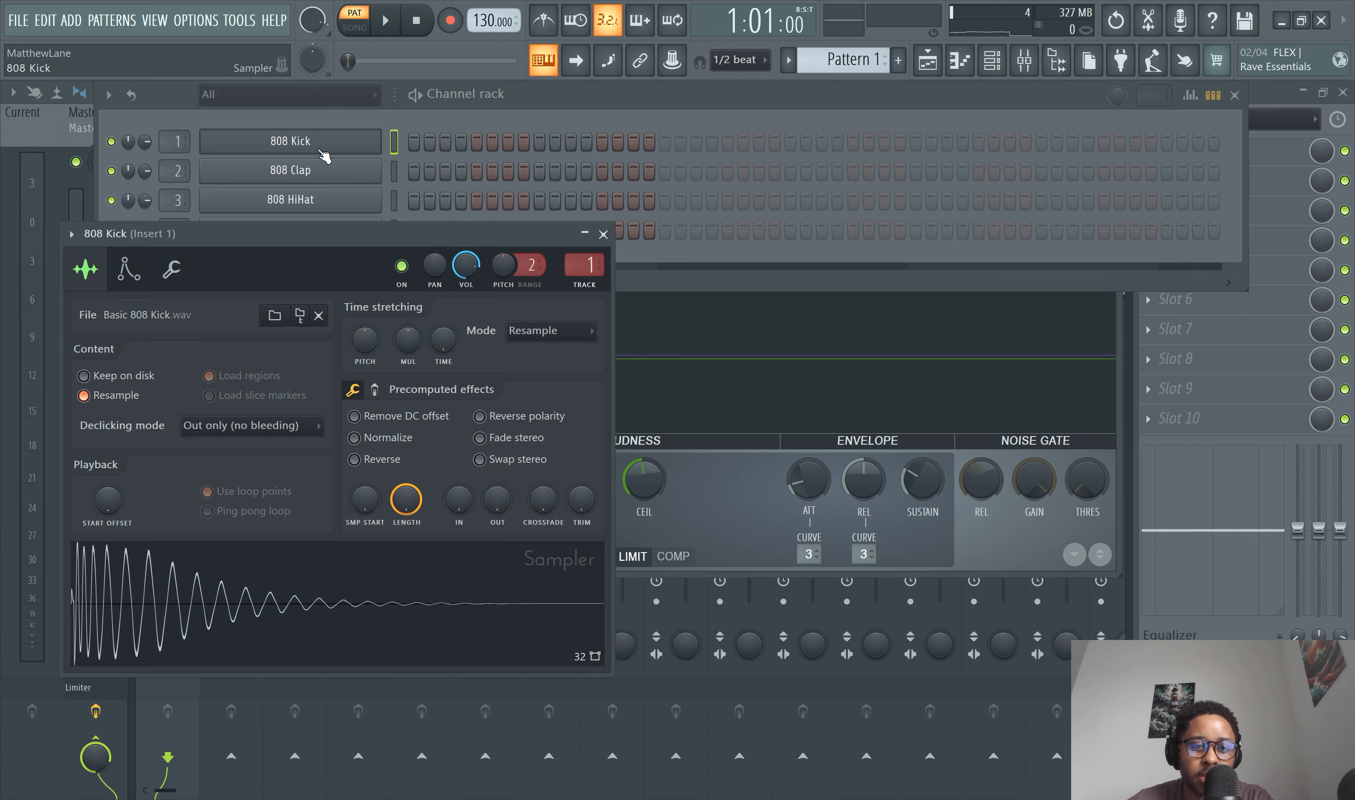
left_click(74, 20)
left_click(229, 299)
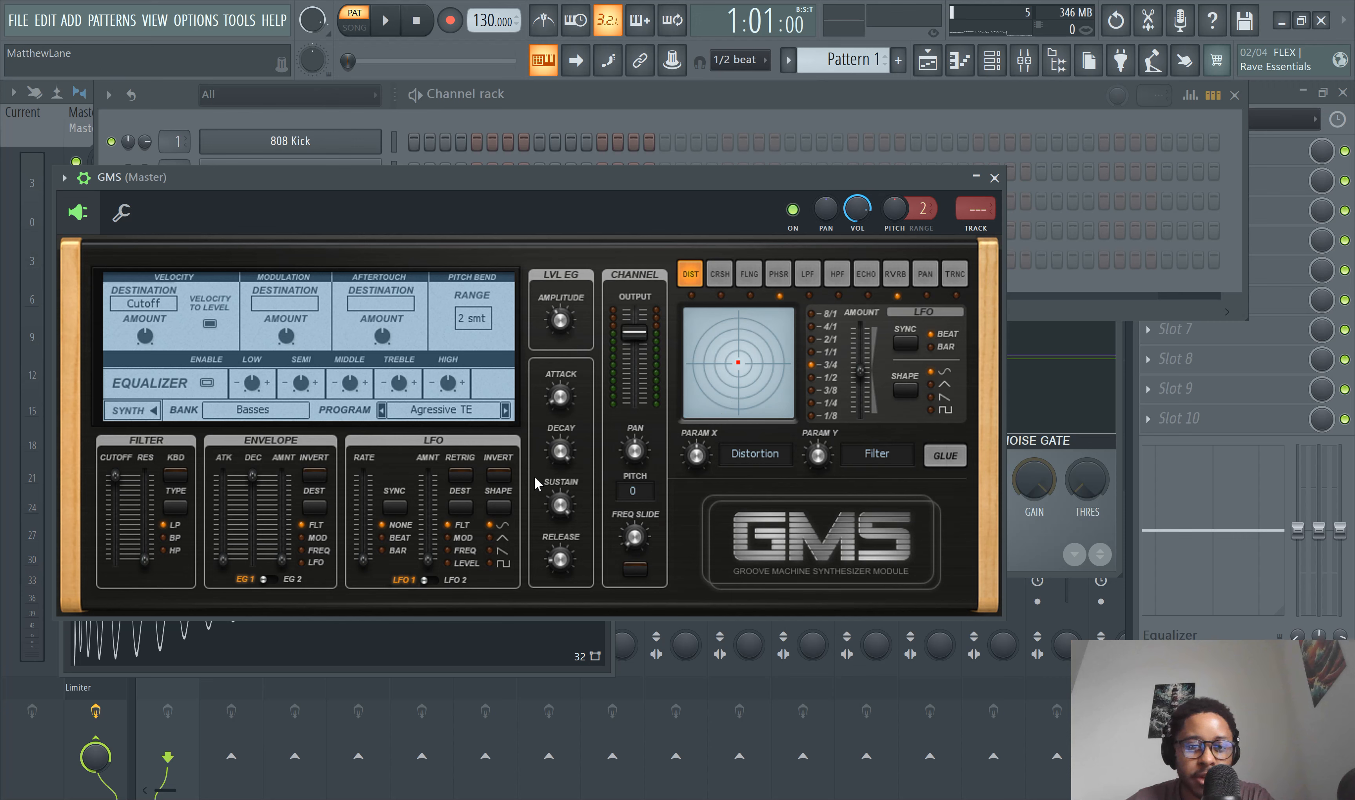
- Lower the GMS synthesizer's output fader slightly and adjust the GMS channel's volume in the channel rack
left_click_drag(634, 332, 634, 363)
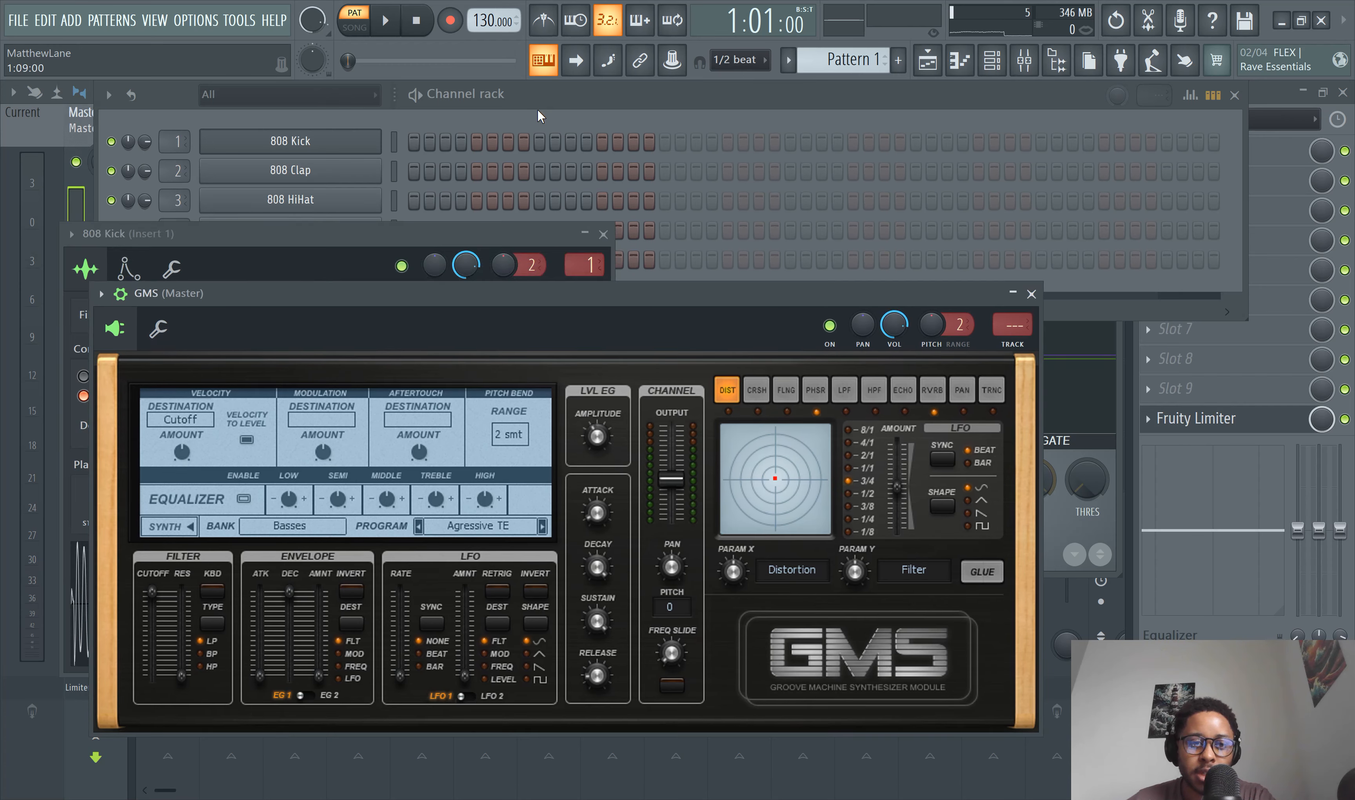
left_click(538, 114)
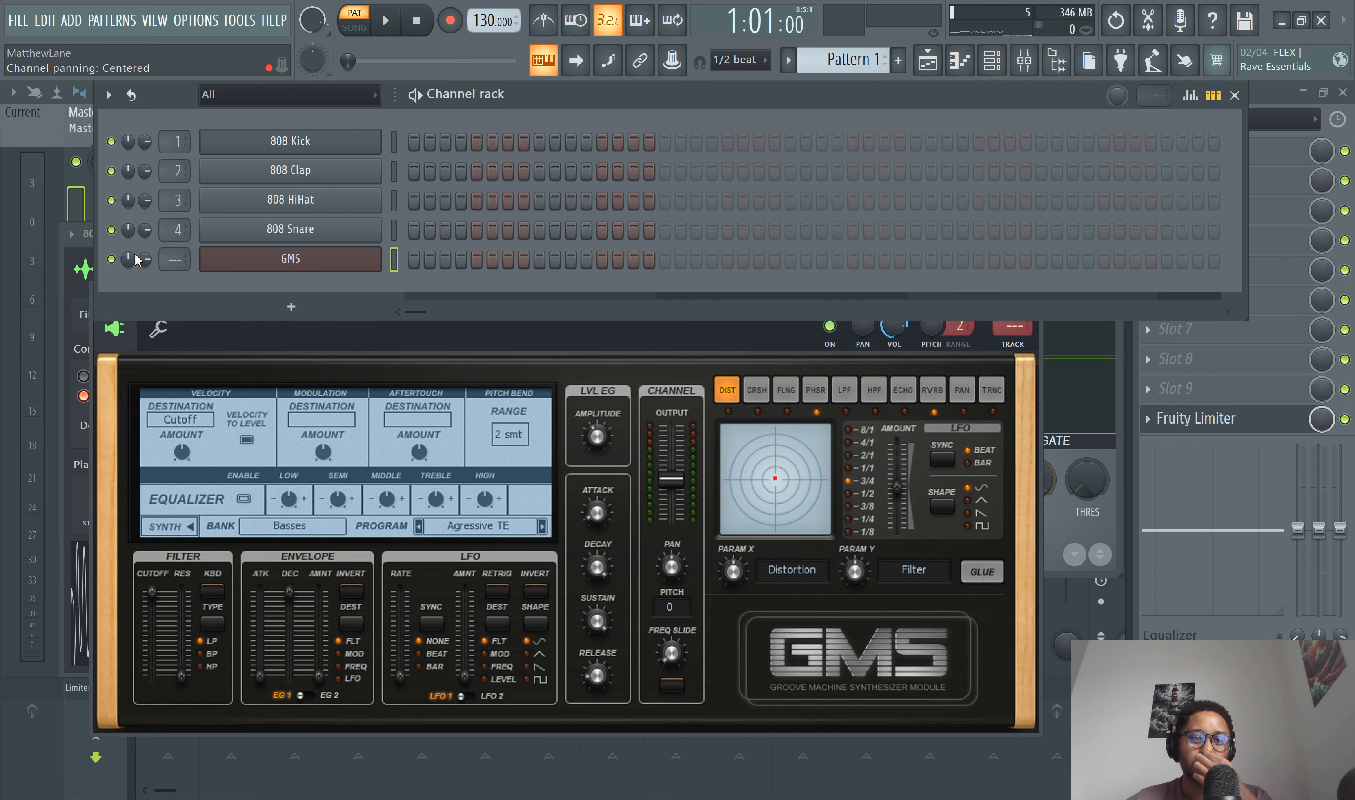
left_click_drag(147, 262, 147, 241)
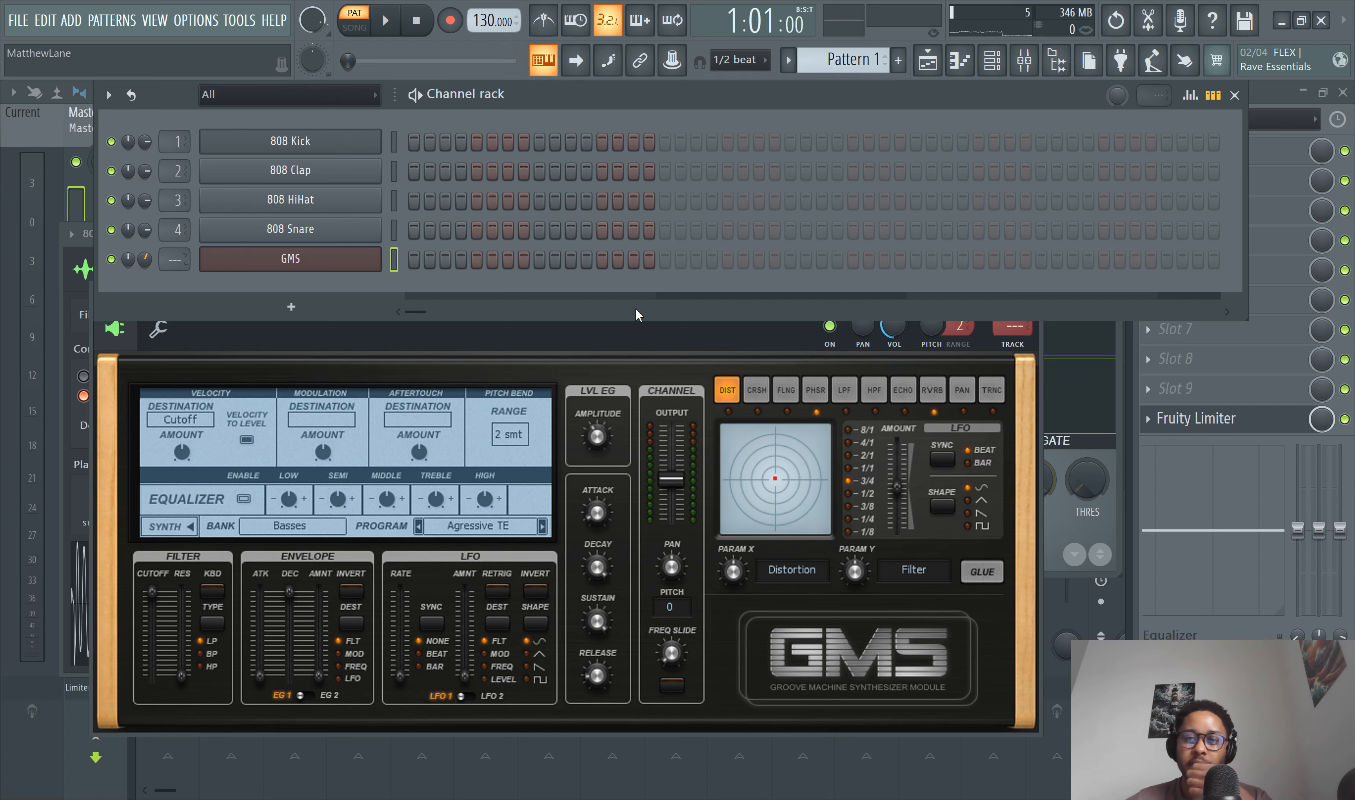
- Compare the mixer's track levels with the channel rack, ending with the Master track selected in the mixer
left_click(1023, 74)
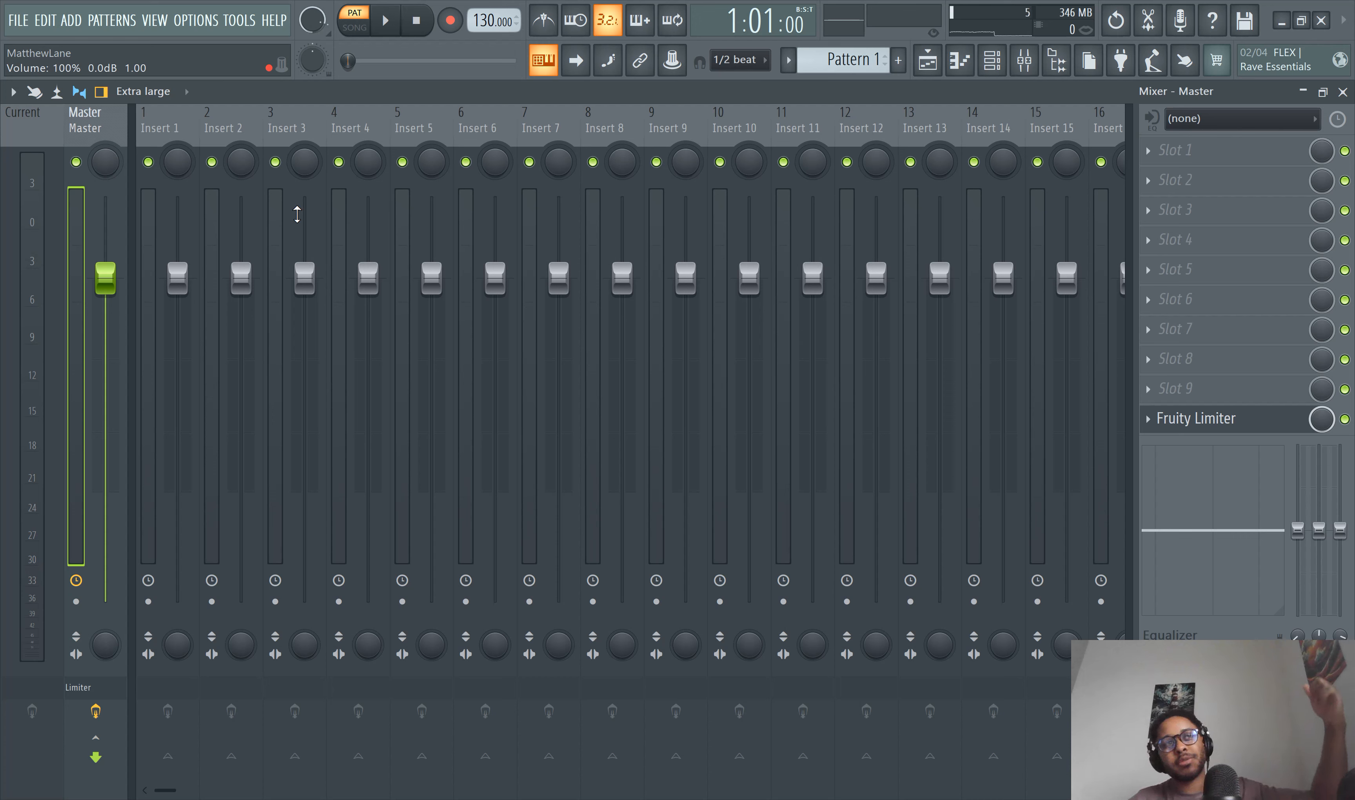
left_click(992, 61)
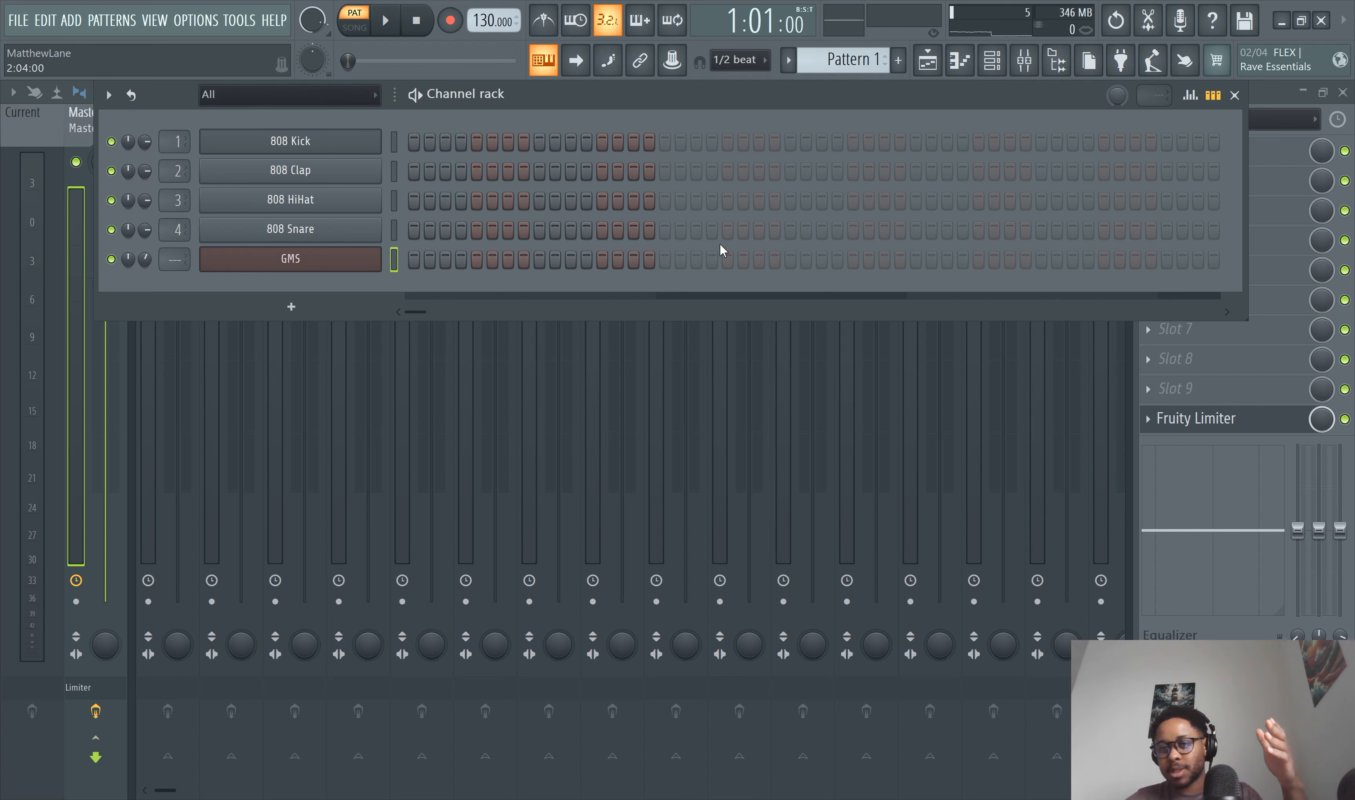
left_click(157, 348)
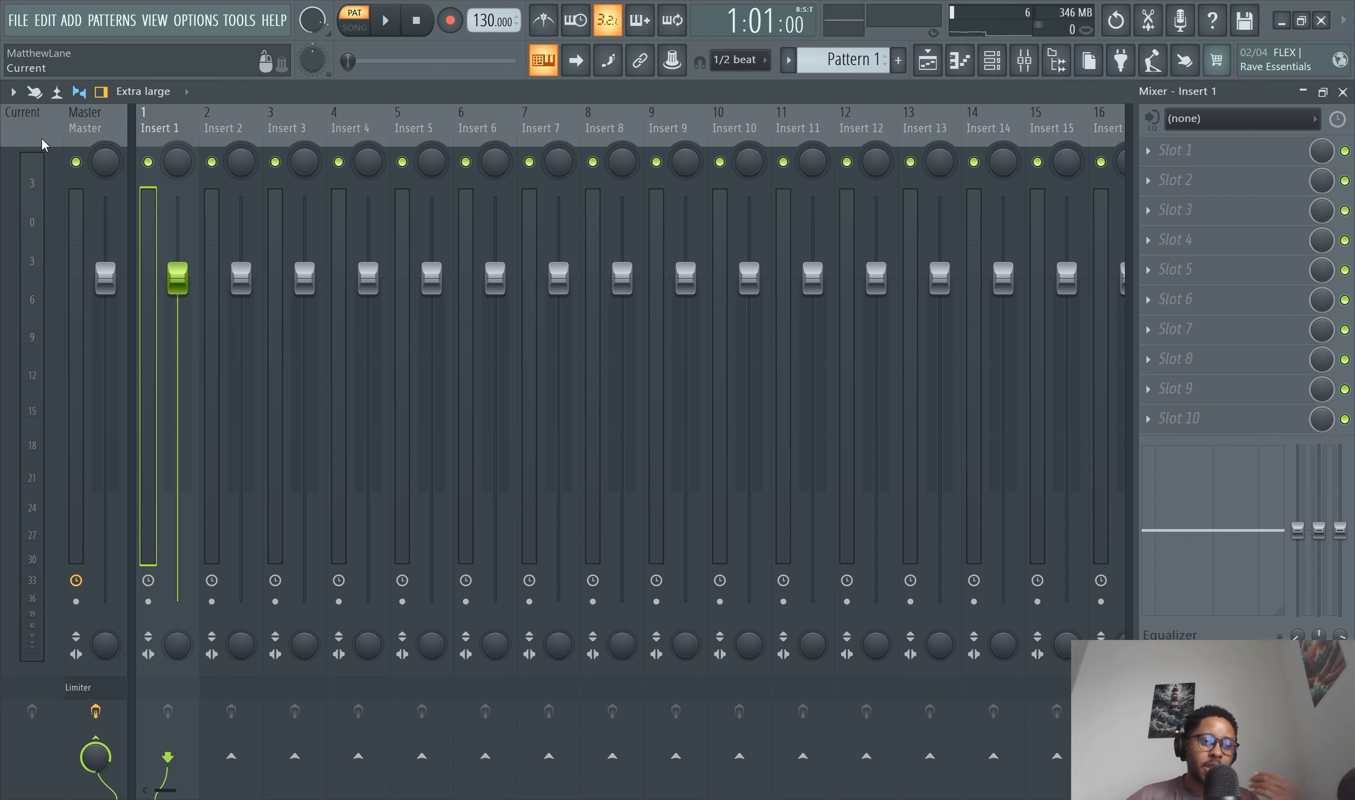
left_click(71, 208)
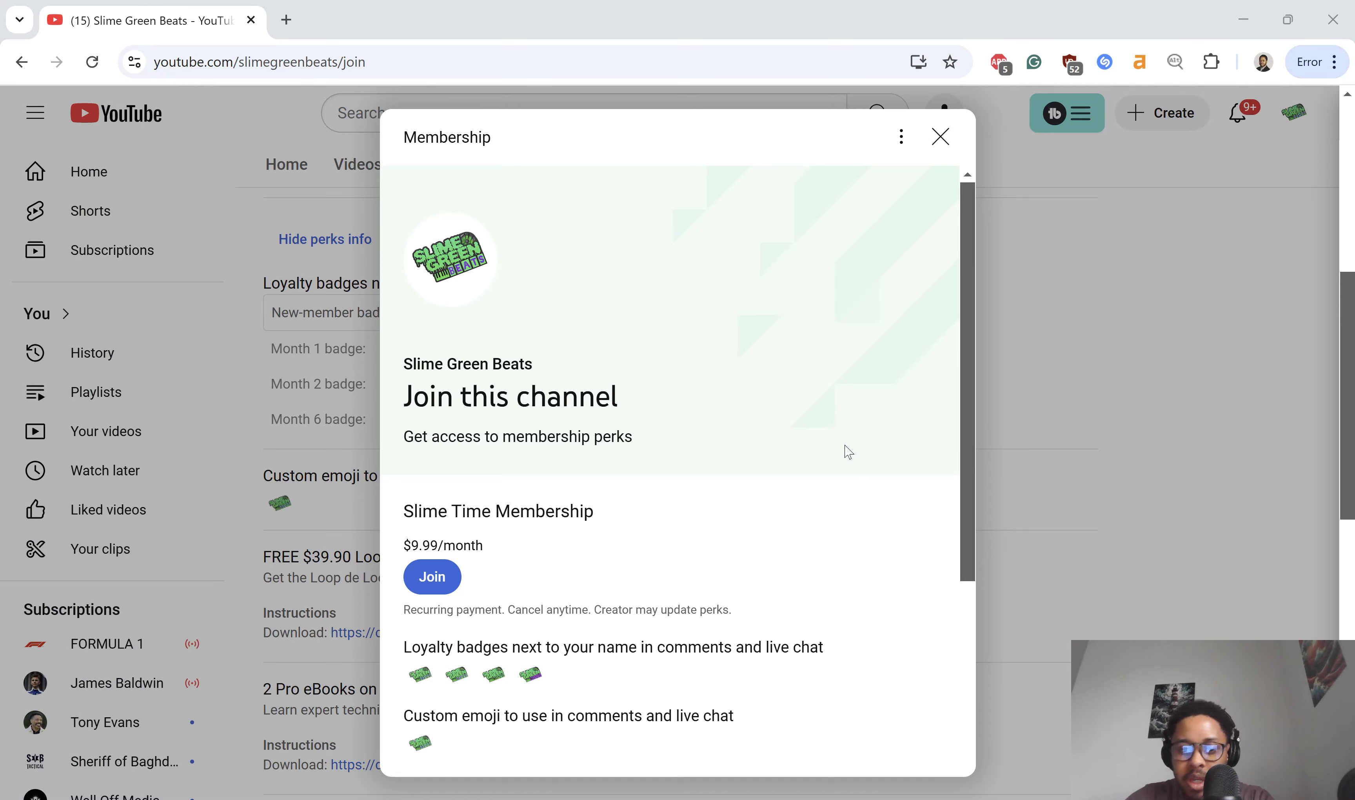
- Switch to YouTube and review the Slime Time Membership perks, highlighting "Wonderland Loop Kits" in the loop kit bundle's description
scroll(815, 383, "down", 1)
scroll(815, 383, "down", 5)
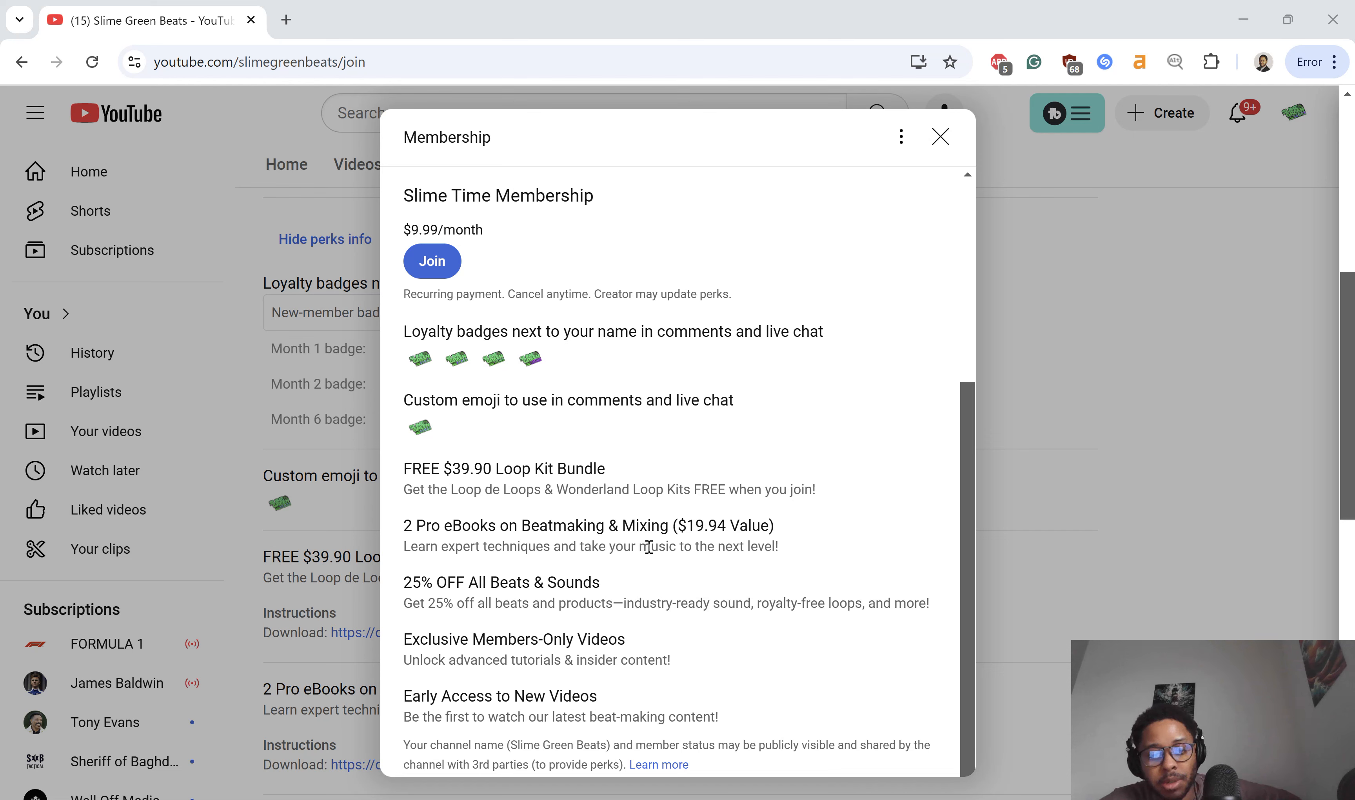
left_click_drag(561, 494, 690, 492)
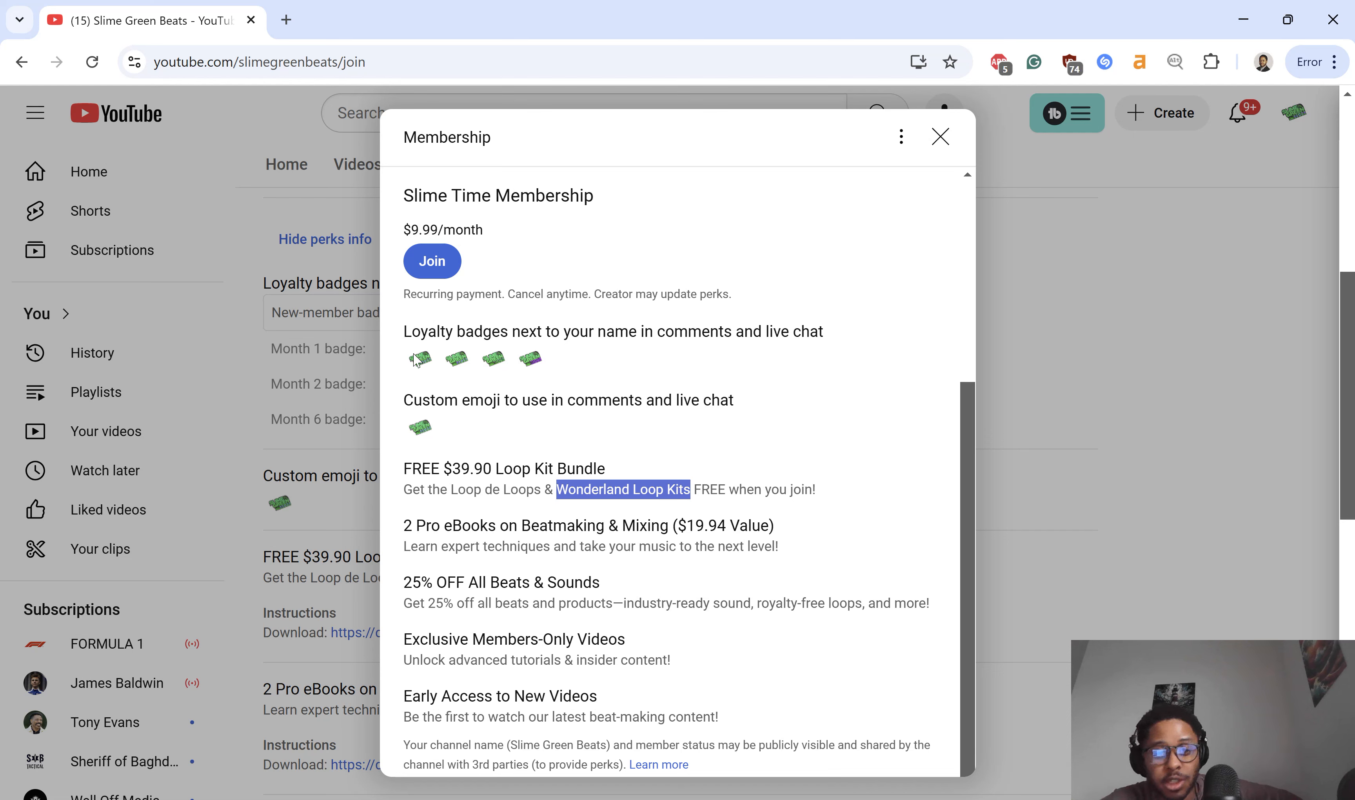
scroll(474, 404, "up", 3)
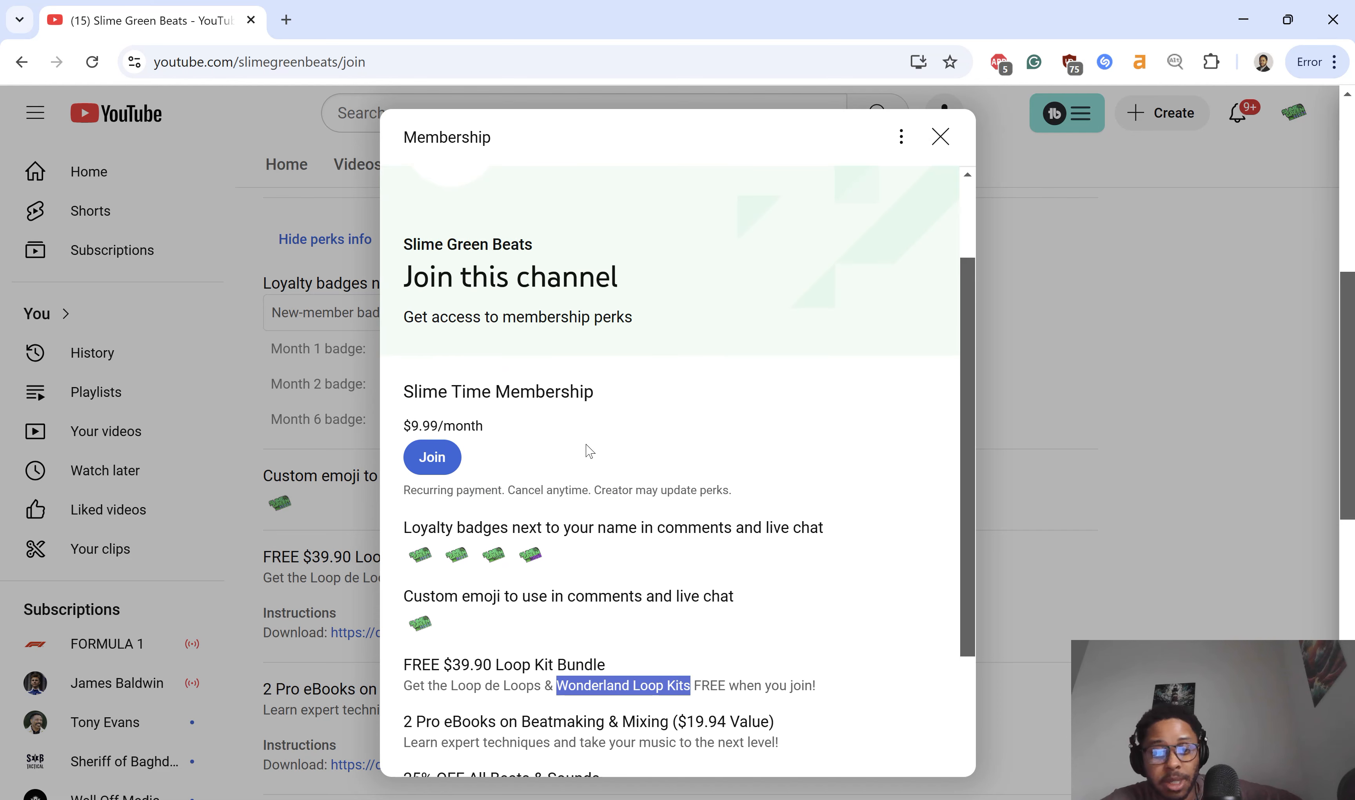
scroll(592, 450, "down", 3)
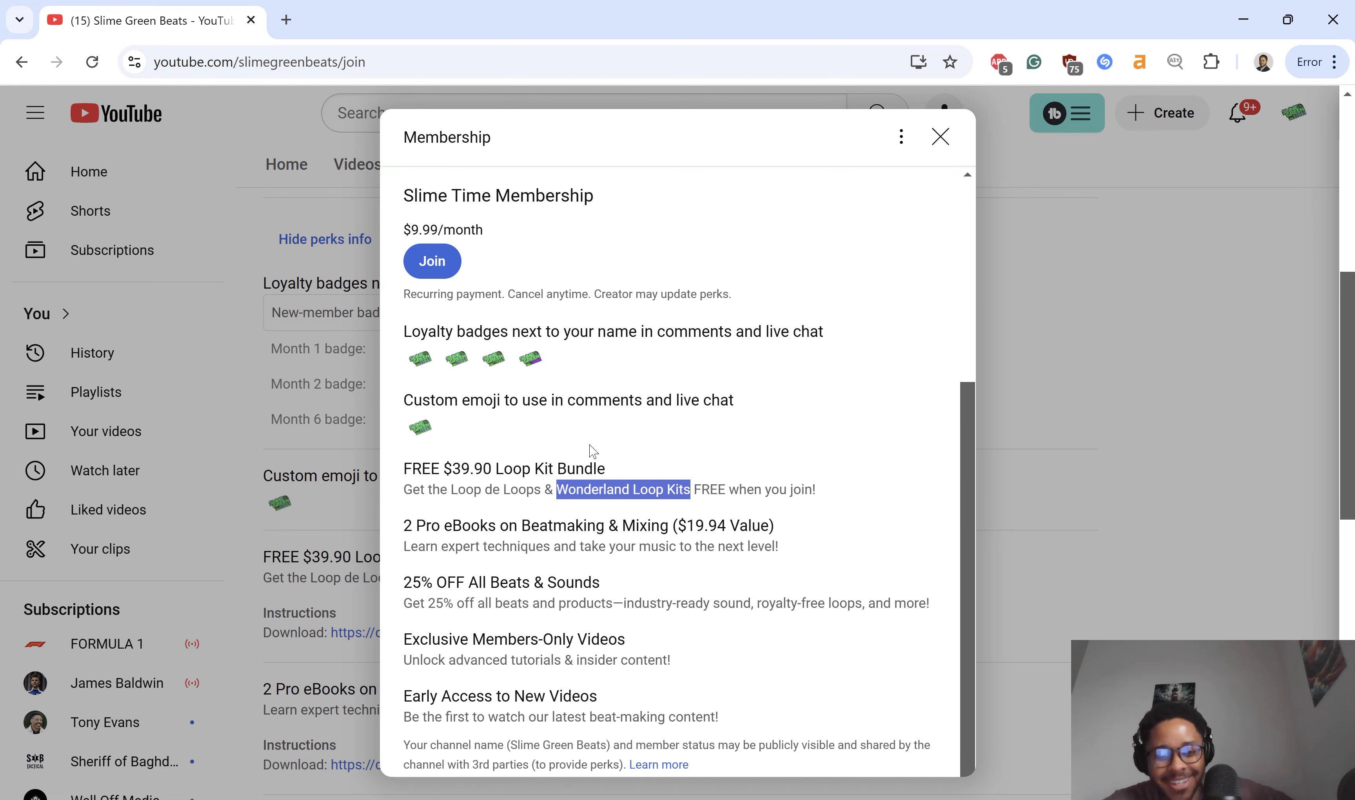